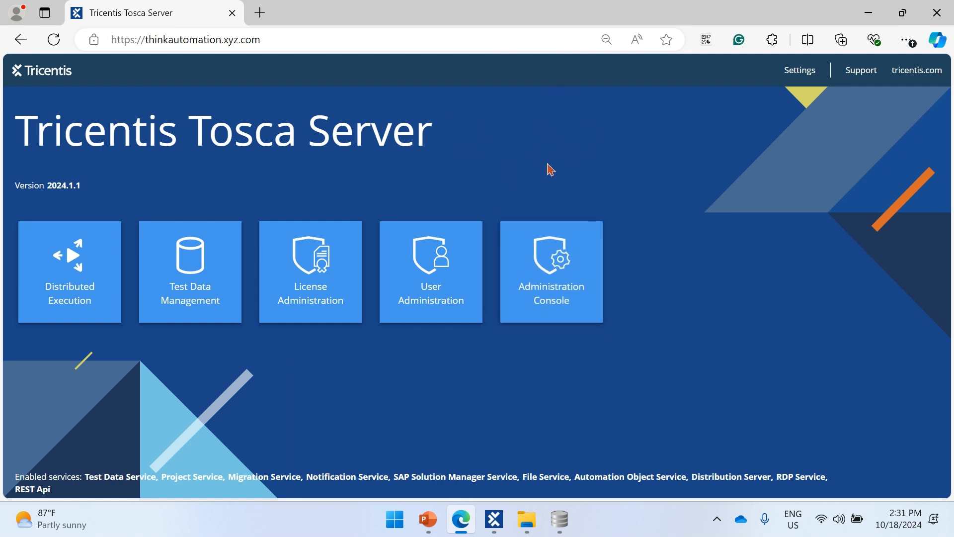
In Tosca Commander's settings, check the ServerEndpointAddress under Tricentis Services against the Tosca Server URL, and close the settings
{"action": "left_click", "coordinate": [503, 525]}
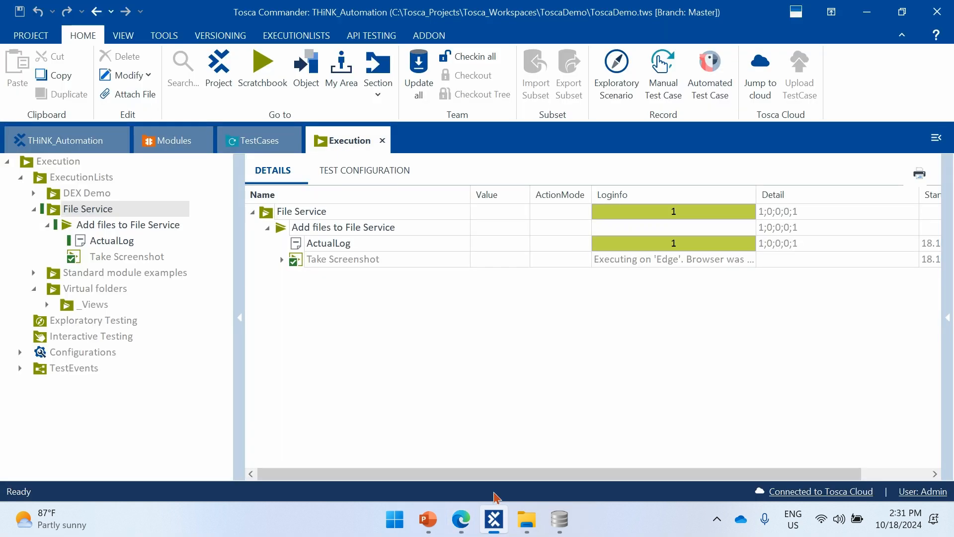
{"action": "left_click", "coordinate": [37, 35]}
{"action": "left_click", "coordinate": [61, 145]}
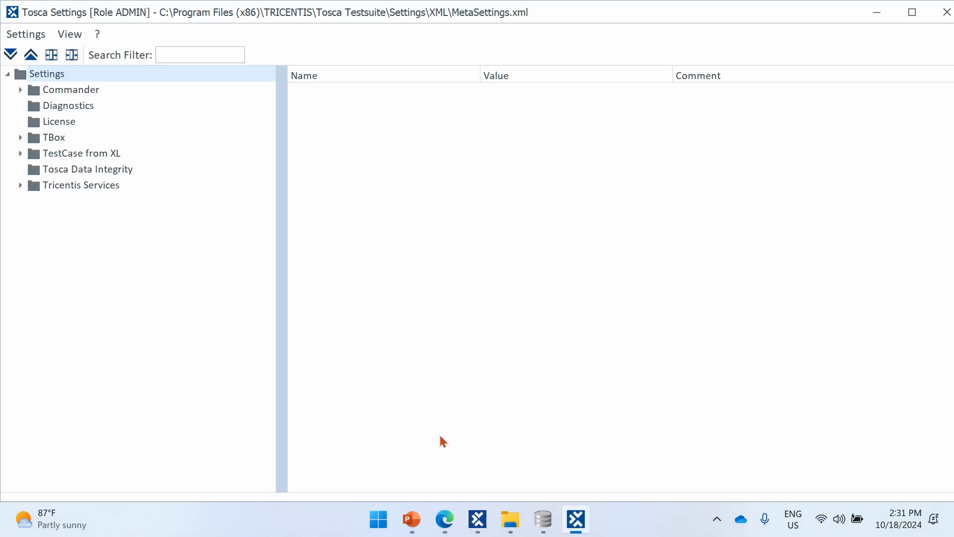
{"action": "left_click", "coordinate": [444, 520]}
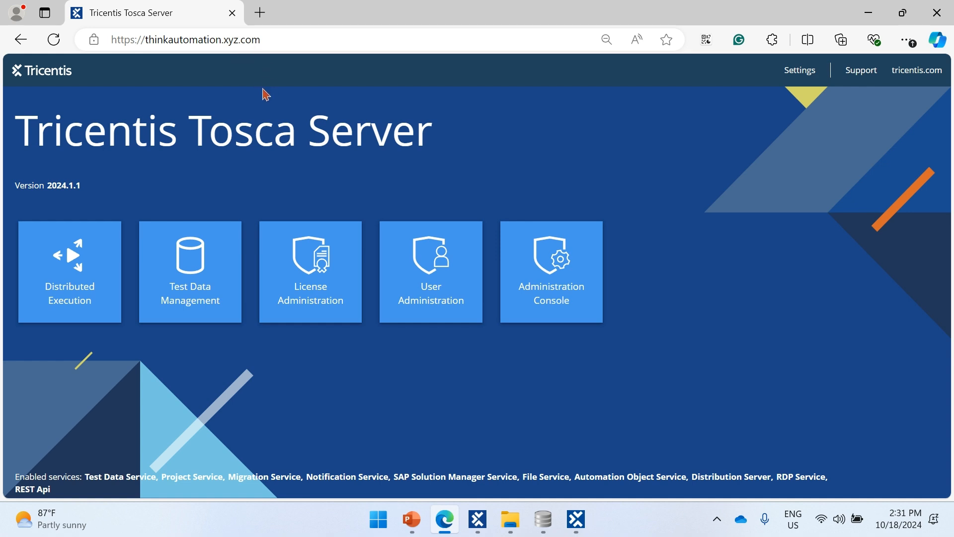
{"action": "key", "text": "alt+Tab"}
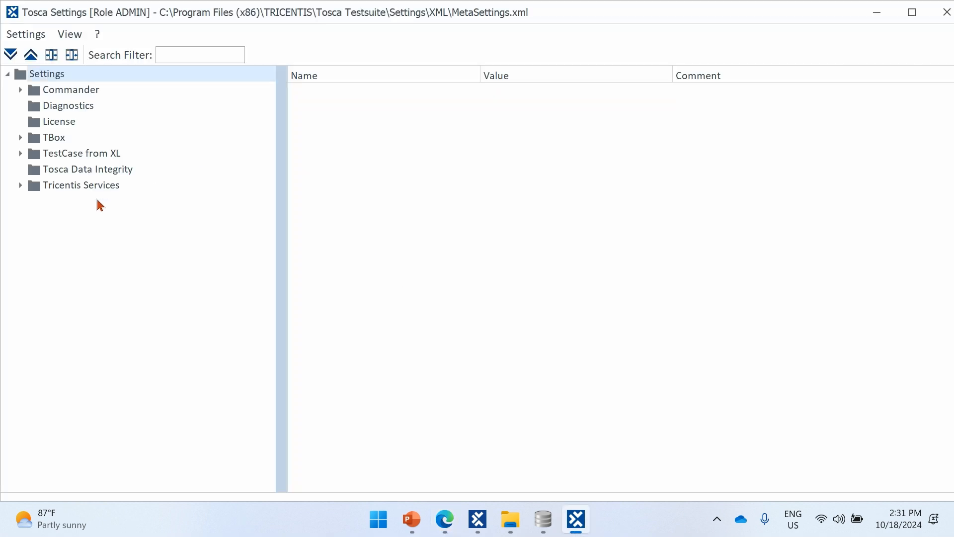
{"action": "left_click", "coordinate": [86, 184]}
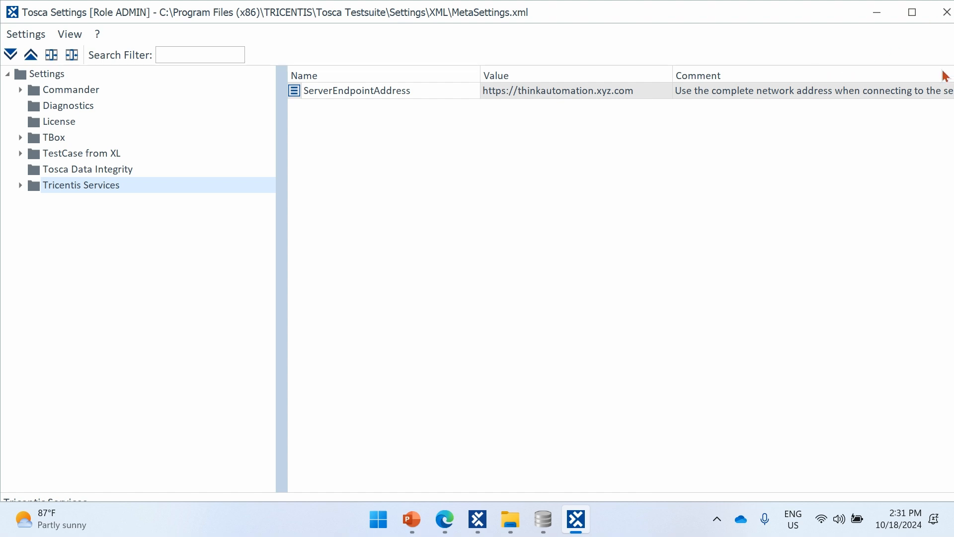
{"action": "left_click", "coordinate": [947, 23]}
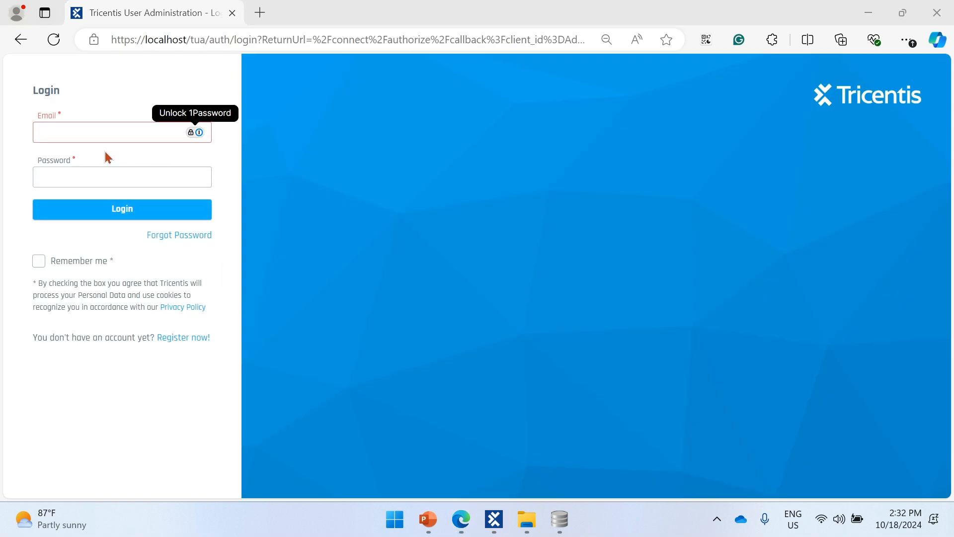
Log in to the Tosca Administration Console with the Admin account and its password
{"action": "left_click", "coordinate": [96, 133]}
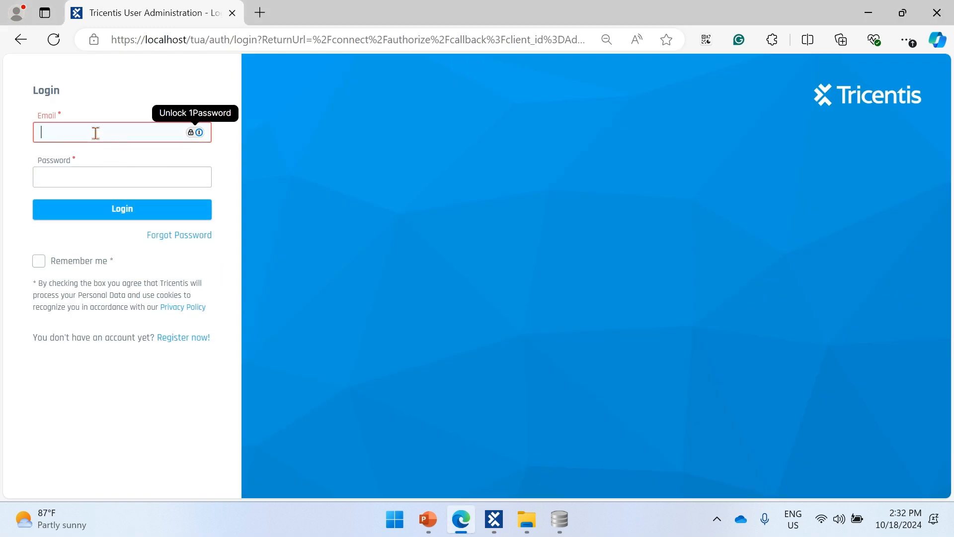
{"action": "type", "text": "Admin"}
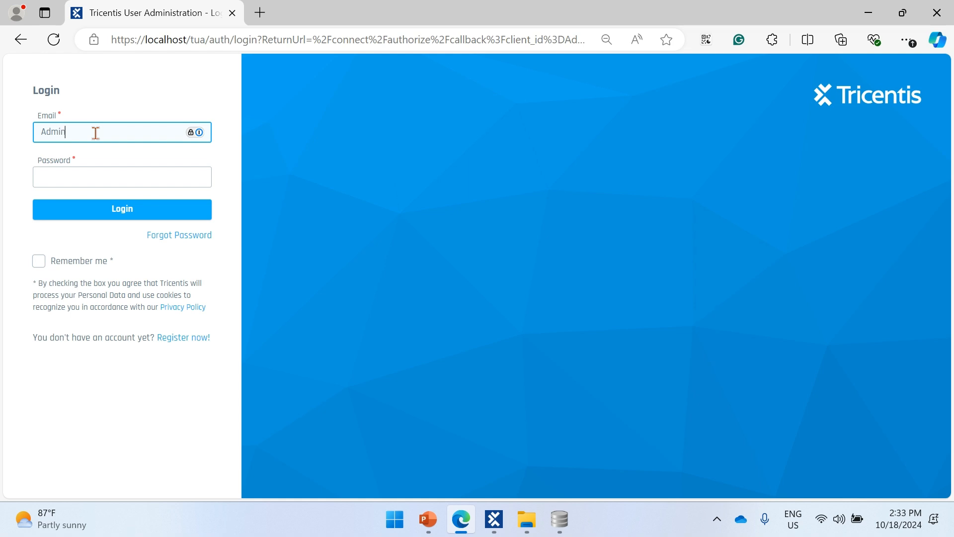
{"action": "key", "text": "Tab"}
{"action": "type", "text": "•••"}
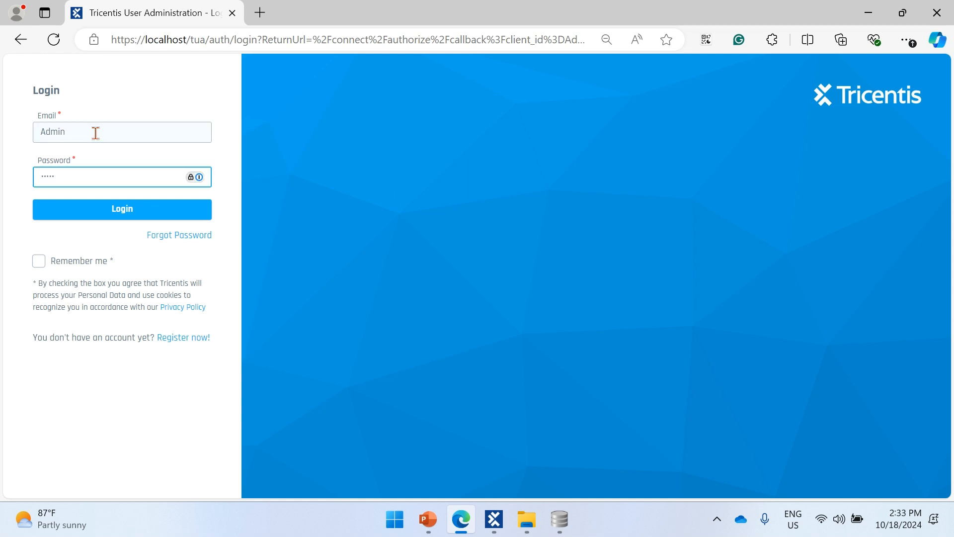
{"action": "key", "text": "Return"}
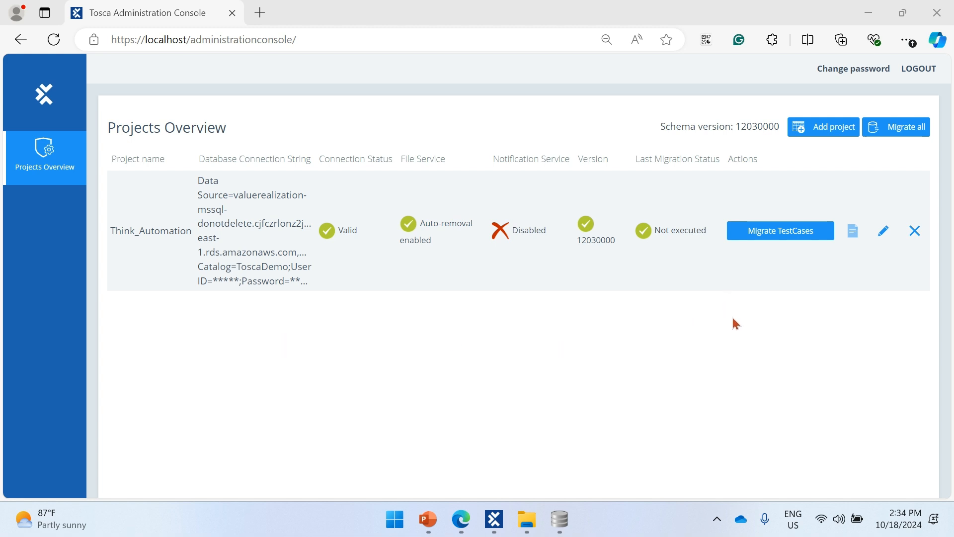
{"action": "left_click", "coordinate": [817, 132]}
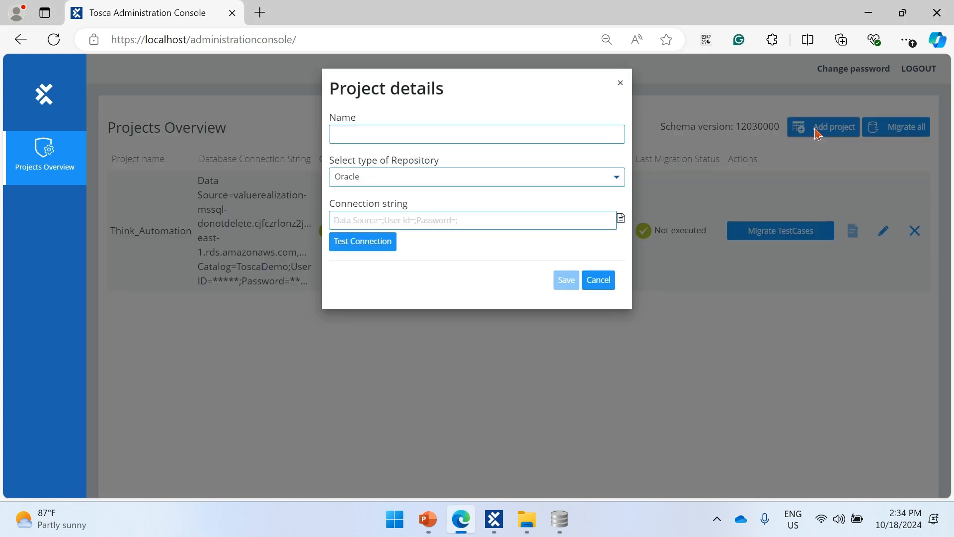
{"action": "left_click", "coordinate": [376, 137]}
{"action": "type", "text": "wdwd"}
{"action": "left_click", "coordinate": [402, 177]}
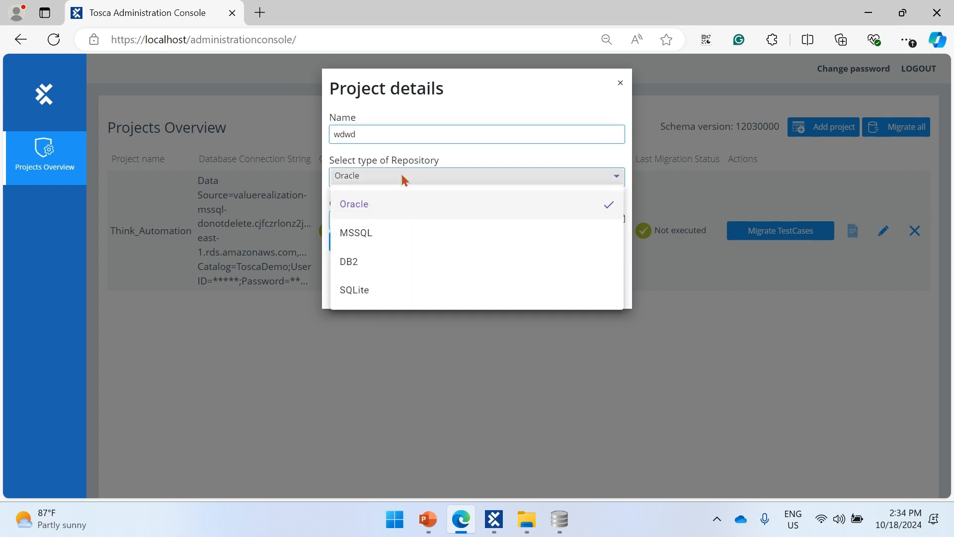
{"action": "left_click", "coordinate": [388, 235]}
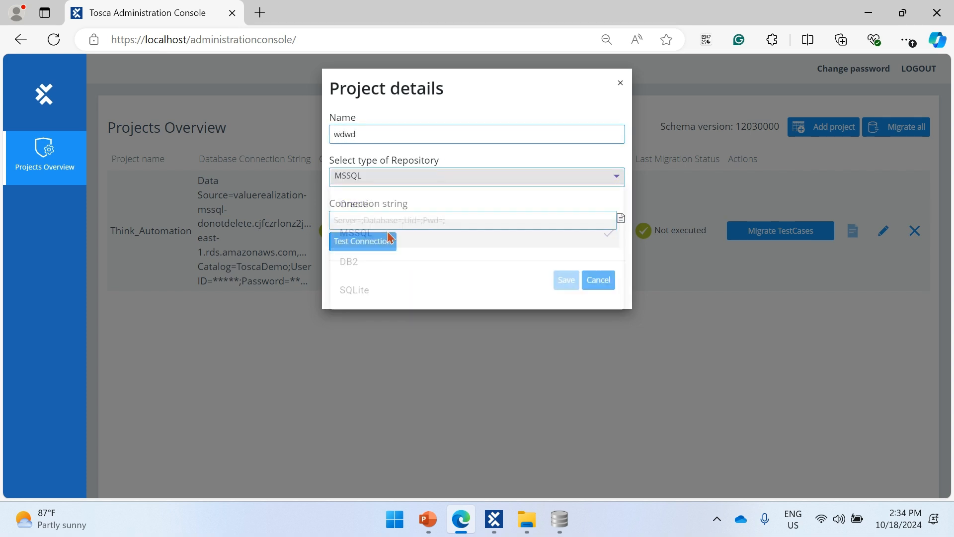
{"action": "left_click", "coordinate": [430, 221]}
{"action": "type", "text": "ffffwfffwf"}
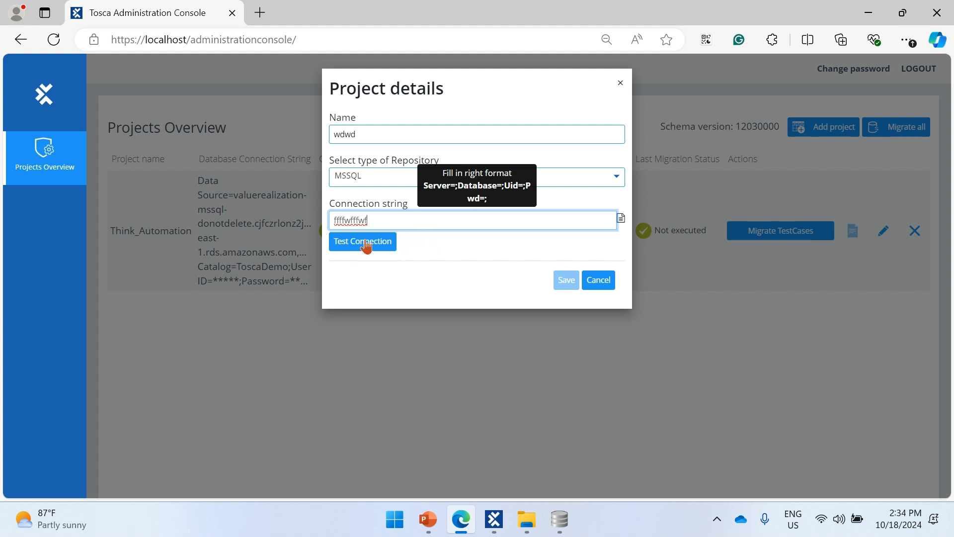
{"action": "left_click", "coordinate": [593, 282]}
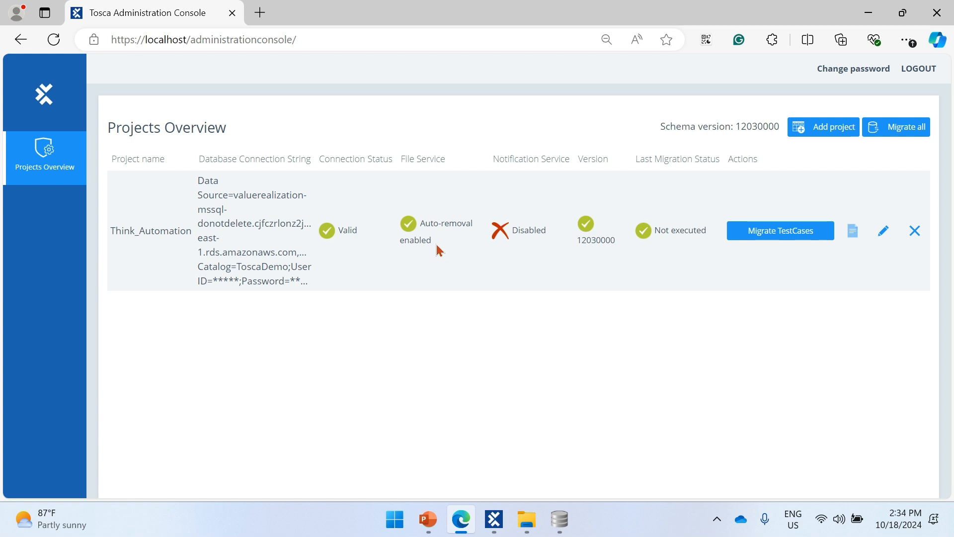
Open the Think_Automation project for editing and save its details with File Service auto-removal enabled
{"action": "left_click", "coordinate": [884, 233]}
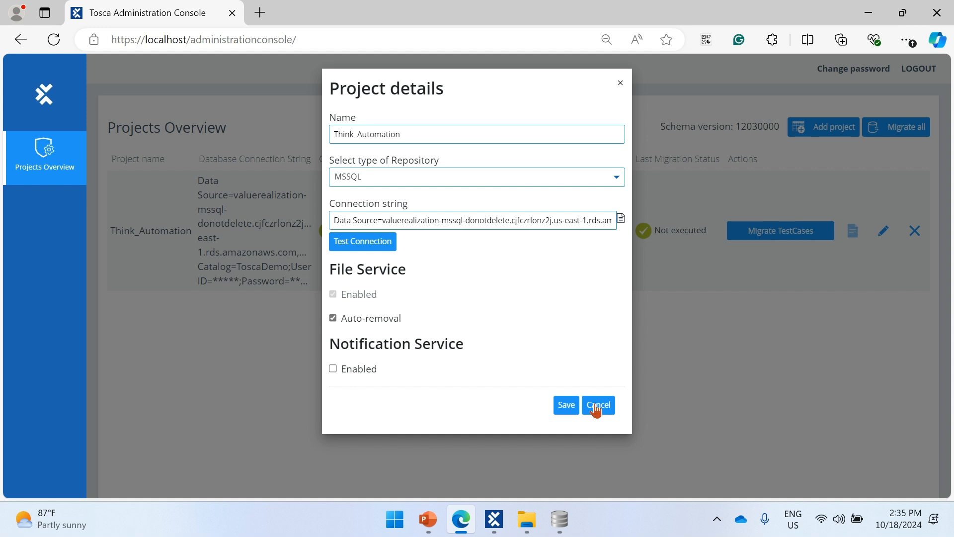
{"action": "left_click", "coordinate": [566, 405]}
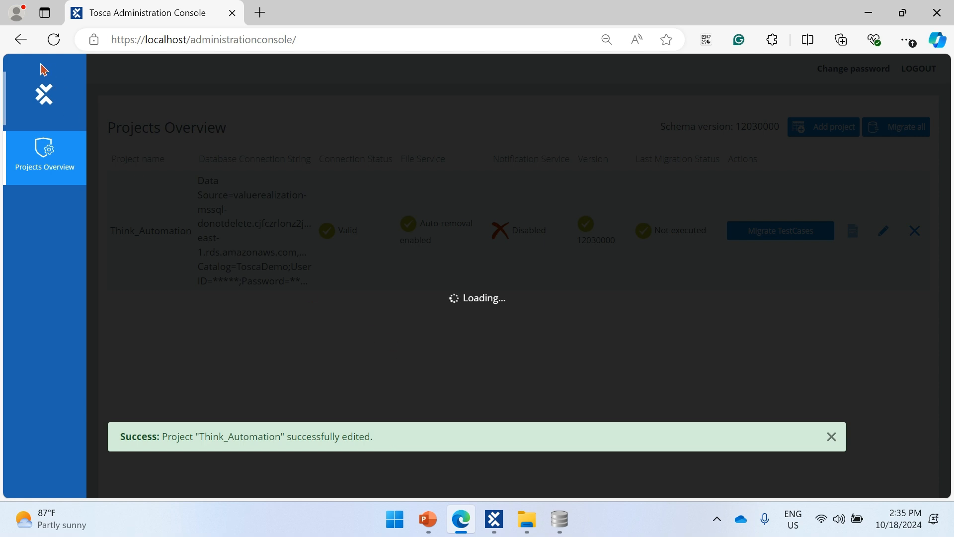
Return to the Tosca Server start page and open the File Service configuration in its settings
{"action": "left_click", "coordinate": [44, 92]}
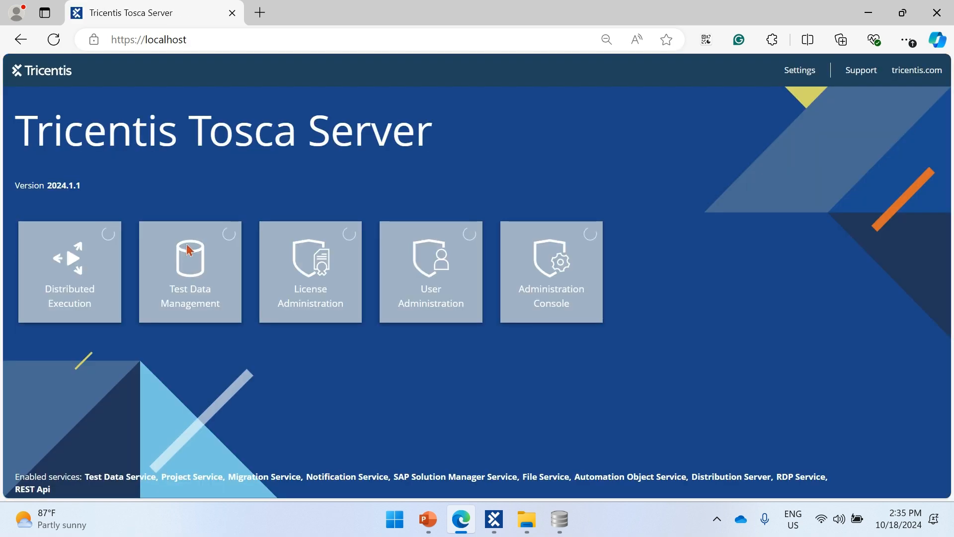
{"action": "left_click", "coordinate": [797, 70]}
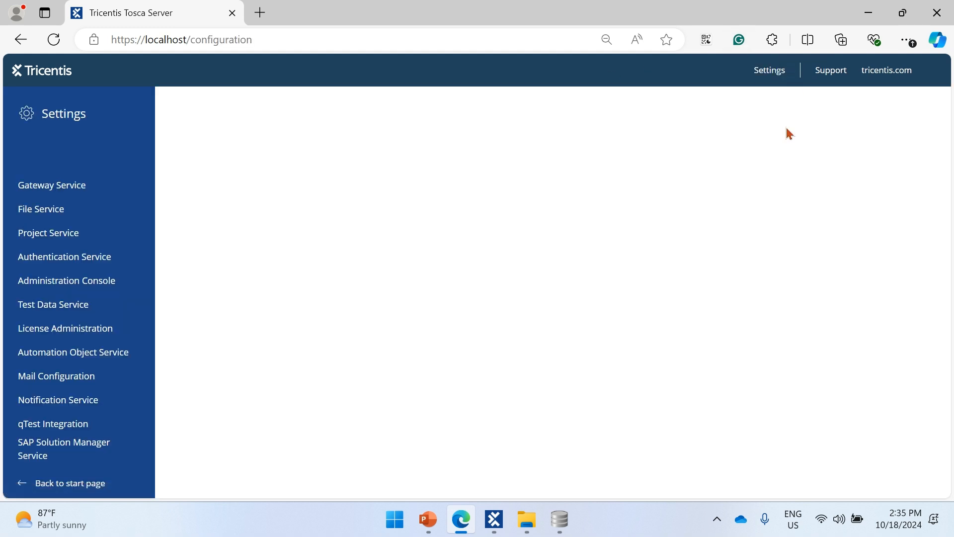
{"action": "left_click", "coordinate": [72, 213]}
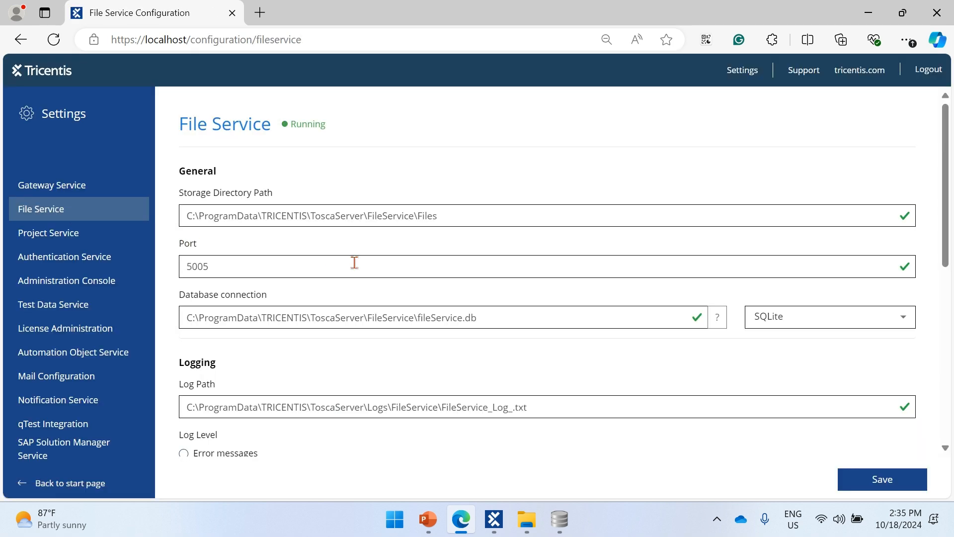
Review the File Service's running status, database connection path and the available database types
{"action": "left_click_drag", "start_coordinate": [346, 130], "coordinate": [275, 131]}
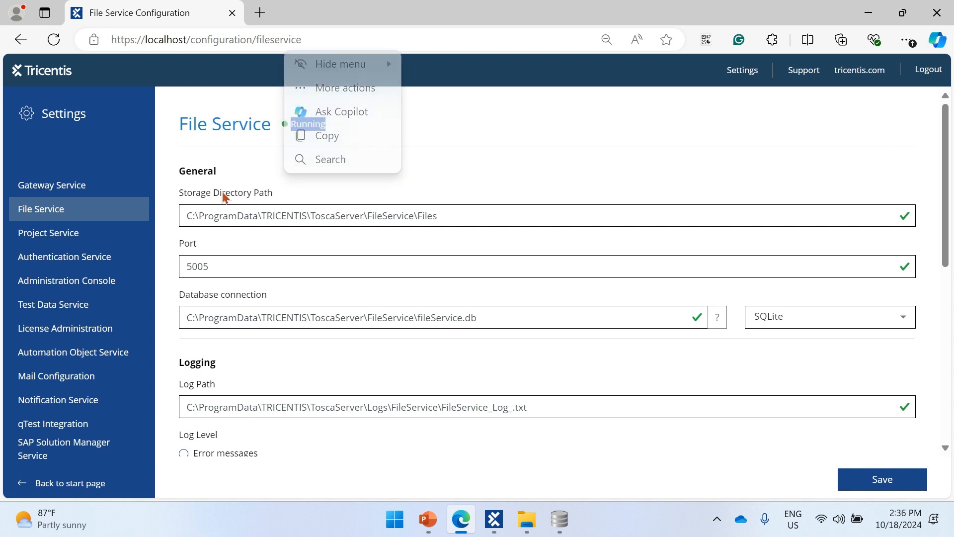
{"action": "scroll", "coordinate": [318, 283], "scroll_direction": "down", "scroll_amount": 1}
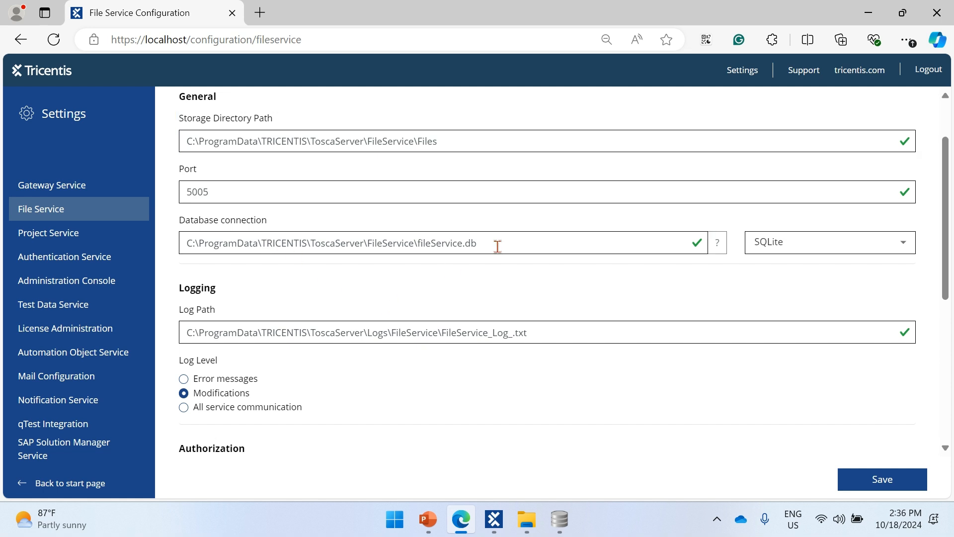
{"action": "left_click_drag", "start_coordinate": [498, 246], "coordinate": [312, 262]}
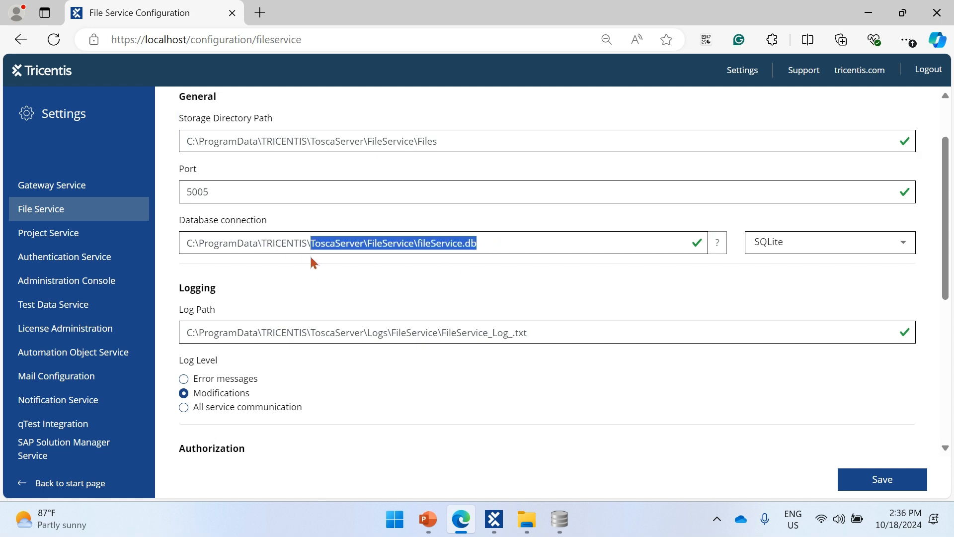
{"action": "left_click", "coordinate": [348, 279]}
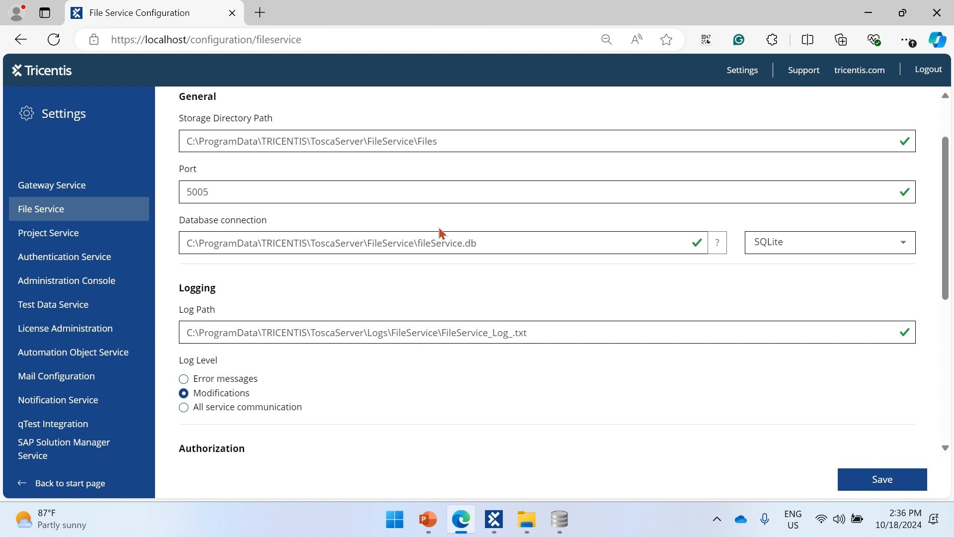
{"action": "left_click", "coordinate": [816, 254]}
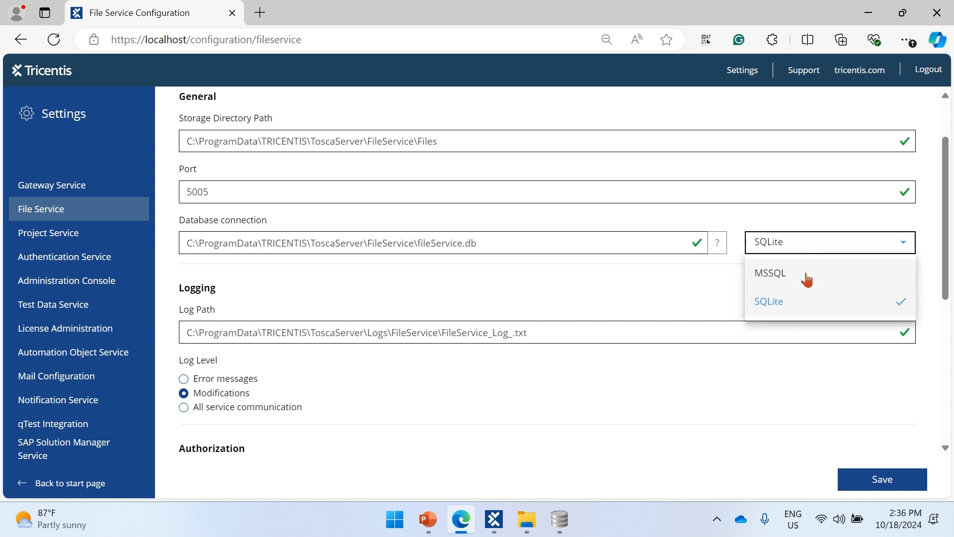
{"action": "left_click", "coordinate": [670, 291]}
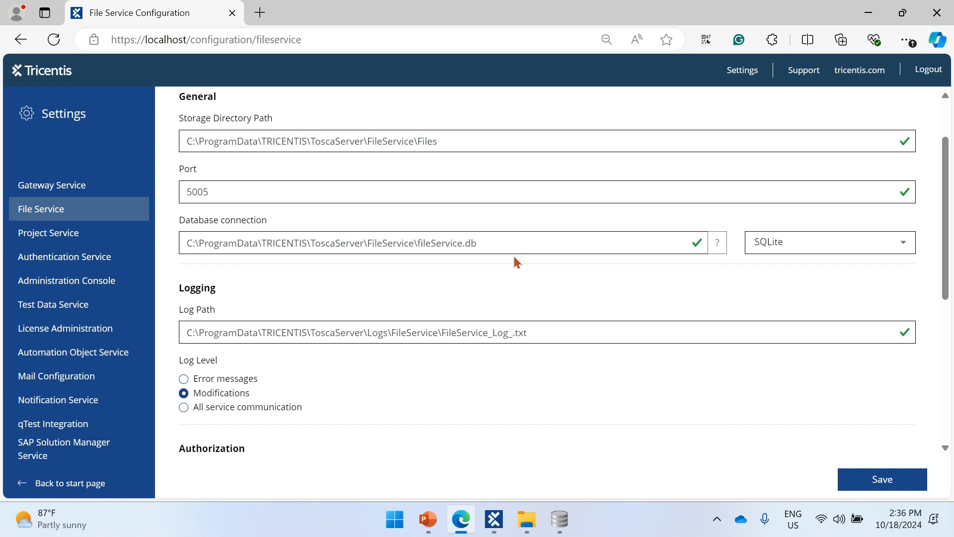
{"action": "left_click", "coordinate": [780, 250]}
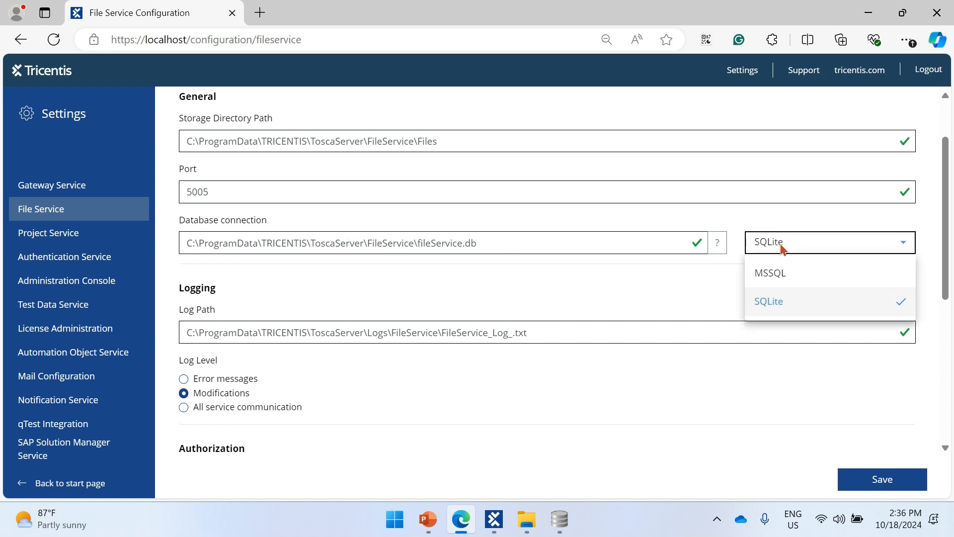
{"action": "left_click", "coordinate": [704, 287]}
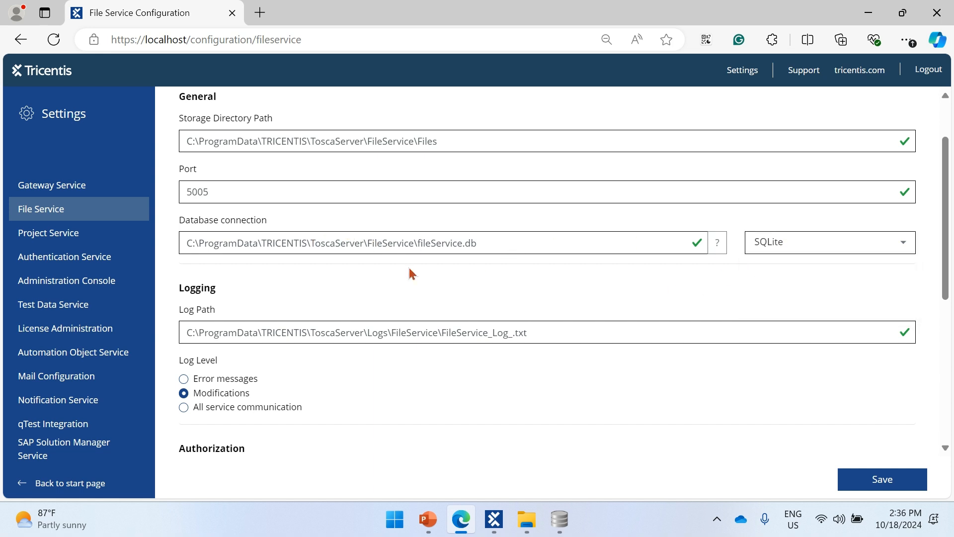
Review the File Service's logging, authorization and auto-removal settings, including maximum log age, run frequency and maximum logs per run
{"action": "scroll", "coordinate": [515, 274], "scroll_direction": "down", "scroll_amount": 1}
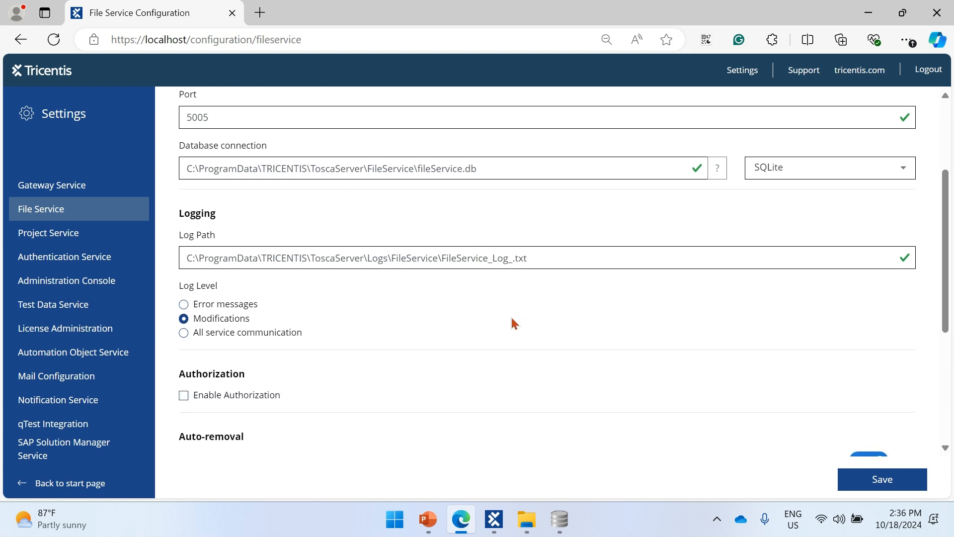
{"action": "scroll", "coordinate": [510, 318], "scroll_direction": "down", "scroll_amount": 3}
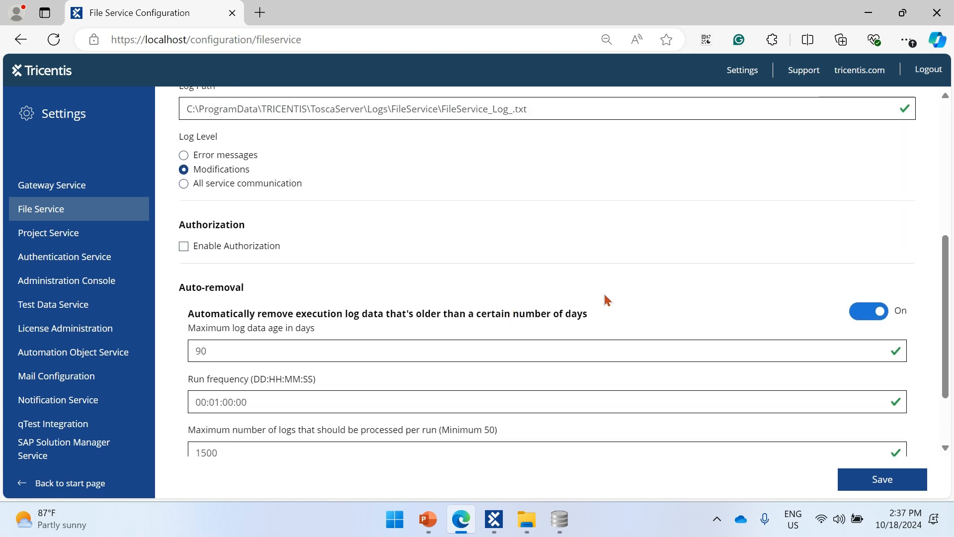
{"action": "scroll", "coordinate": [602, 302], "scroll_direction": "down", "scroll_amount": 1}
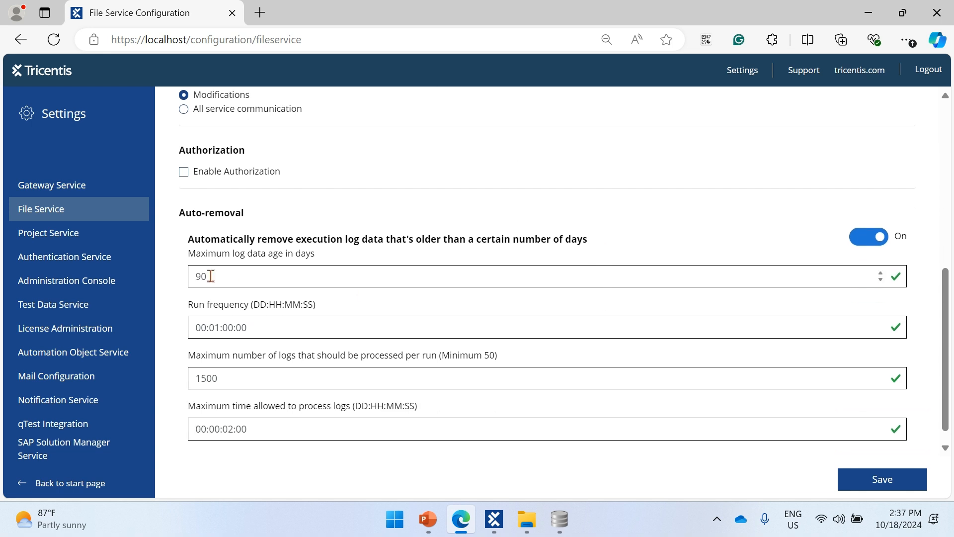
{"action": "left_click_drag", "start_coordinate": [240, 279], "coordinate": [171, 283]}
{"action": "left_click", "coordinate": [356, 265]}
{"action": "left_click", "coordinate": [260, 279]}
{"action": "scroll", "coordinate": [406, 342], "scroll_direction": "down", "scroll_amount": 1}
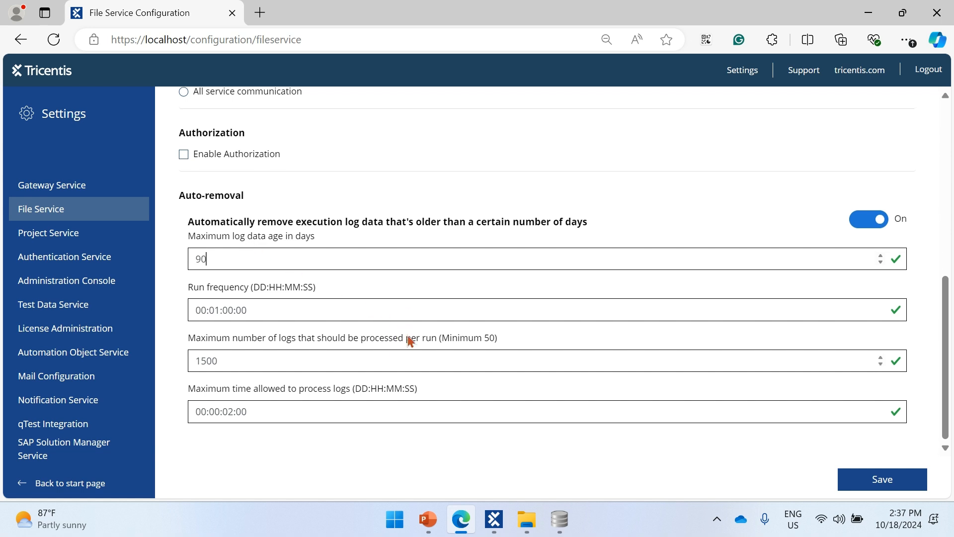
{"action": "left_click", "coordinate": [204, 289]}
{"action": "left_click_drag", "start_coordinate": [228, 361], "coordinate": [166, 367]}
{"action": "left_click", "coordinate": [270, 365]}
{"action": "scroll", "coordinate": [403, 381], "scroll_direction": "up", "scroll_amount": 5}
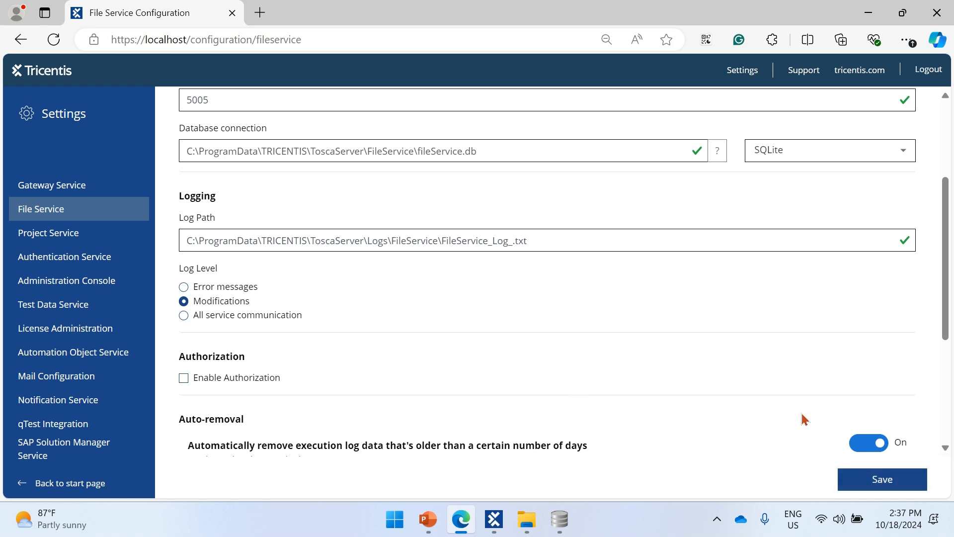
Save the File Service configuration and dismiss the offer to restart the services
{"action": "left_click", "coordinate": [858, 488]}
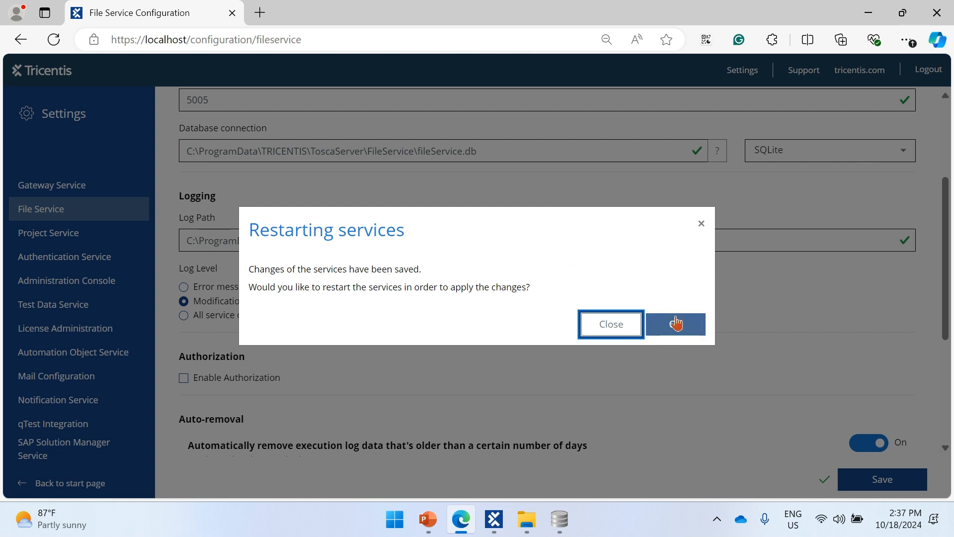
{"action": "left_click", "coordinate": [702, 224]}
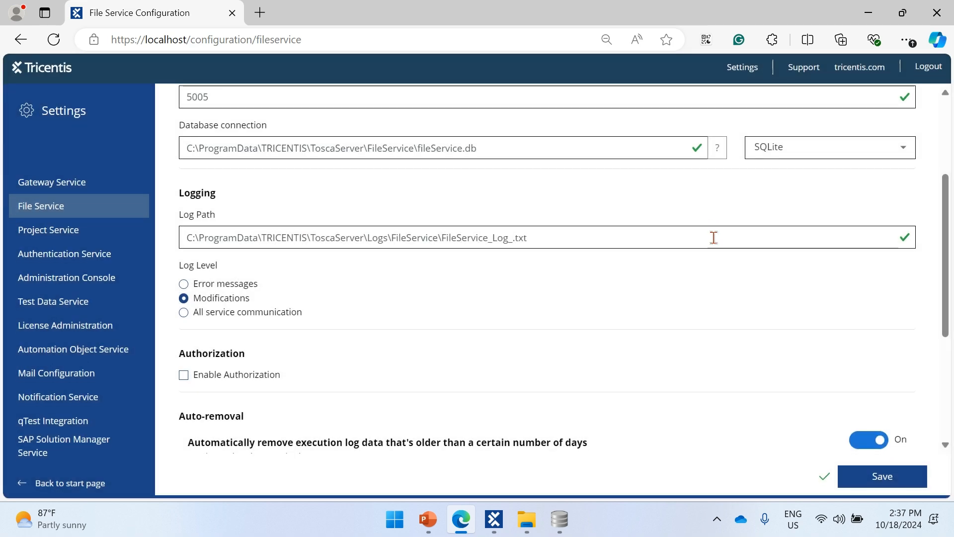
Review the File Service configuration again, focusing on the database connection path and the selected database type
{"action": "scroll", "coordinate": [714, 237], "scroll_direction": "down", "scroll_amount": 4}
{"action": "scroll", "coordinate": [539, 262], "scroll_direction": "up", "scroll_amount": 8}
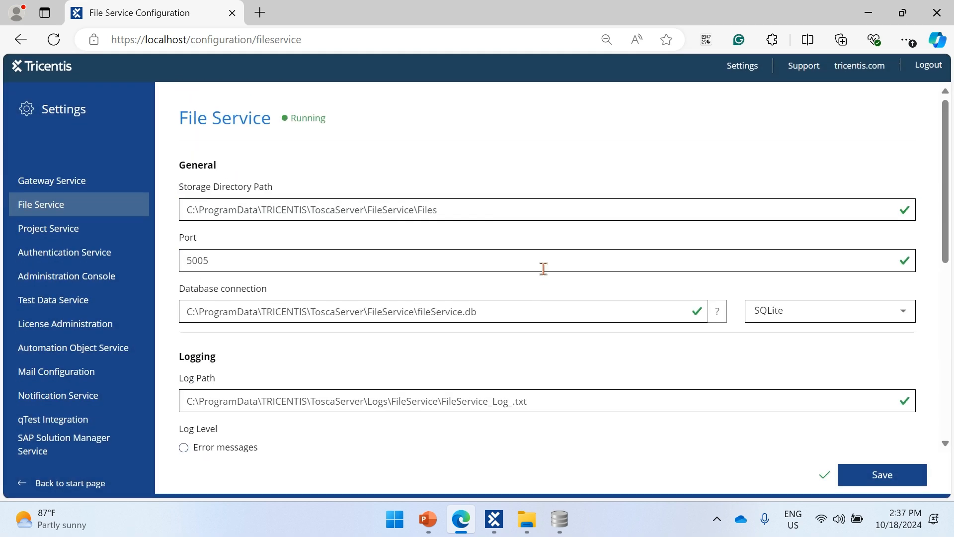
{"action": "left_click_drag", "start_coordinate": [498, 313], "coordinate": [350, 313]}
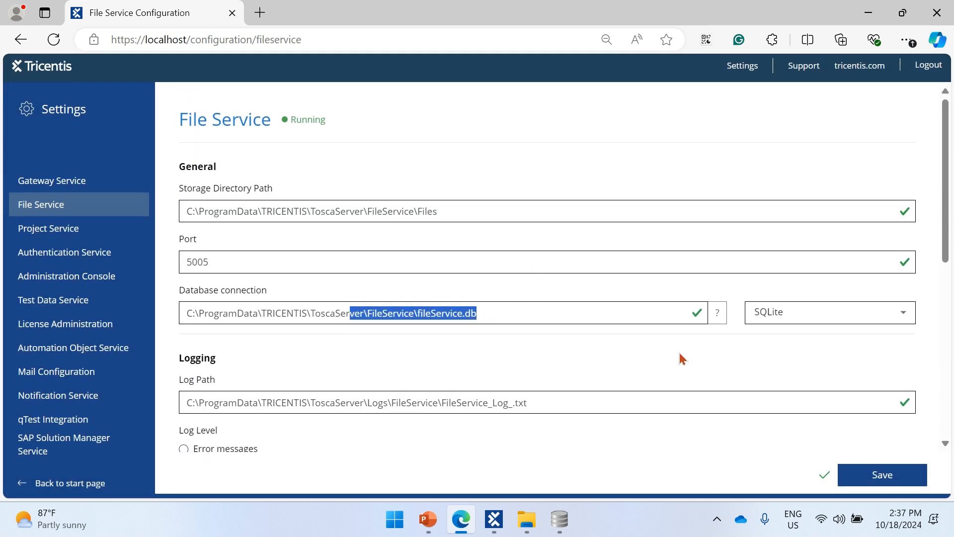
{"action": "left_click", "coordinate": [808, 320]}
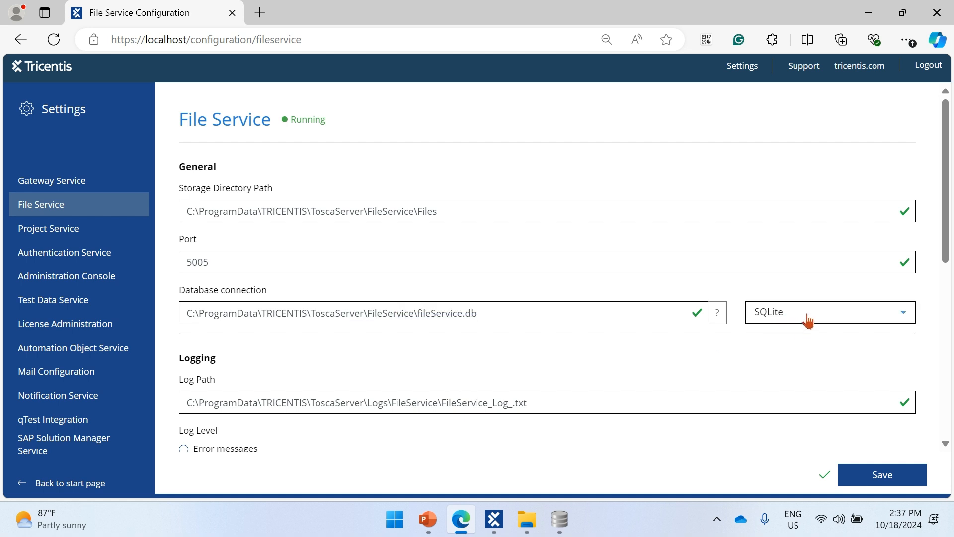
{"action": "left_click", "coordinate": [697, 356]}
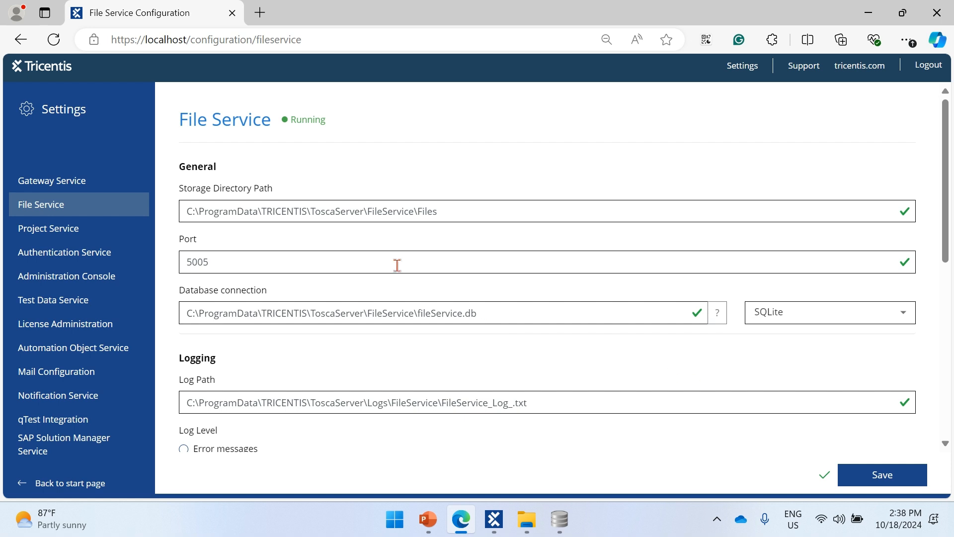
Switch to Tosca Commander and examine the Take Screenshot test case's OpenUrl, Search for abc and TBox Take Screenshot steps, including Storage Location Type
{"action": "left_click", "coordinate": [492, 526]}
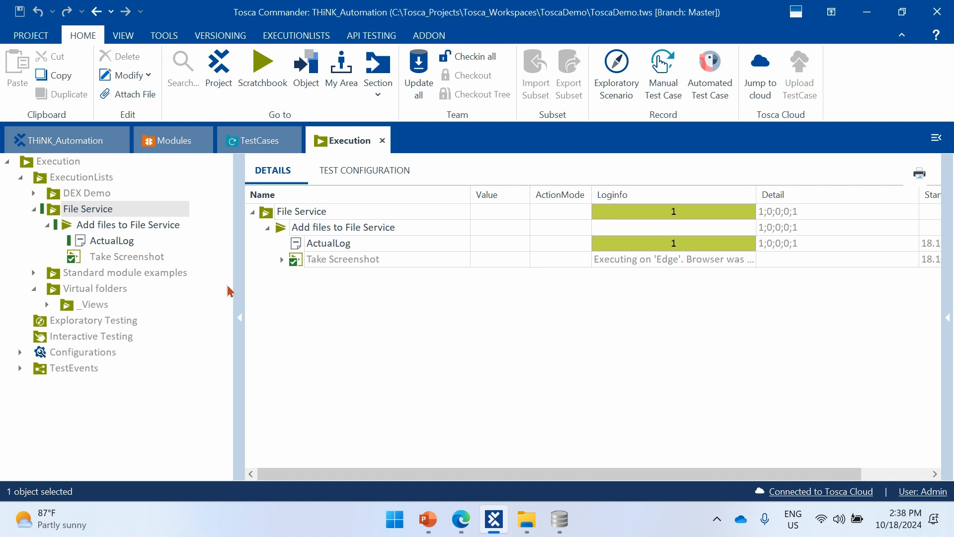
{"action": "left_click", "coordinate": [143, 258]}
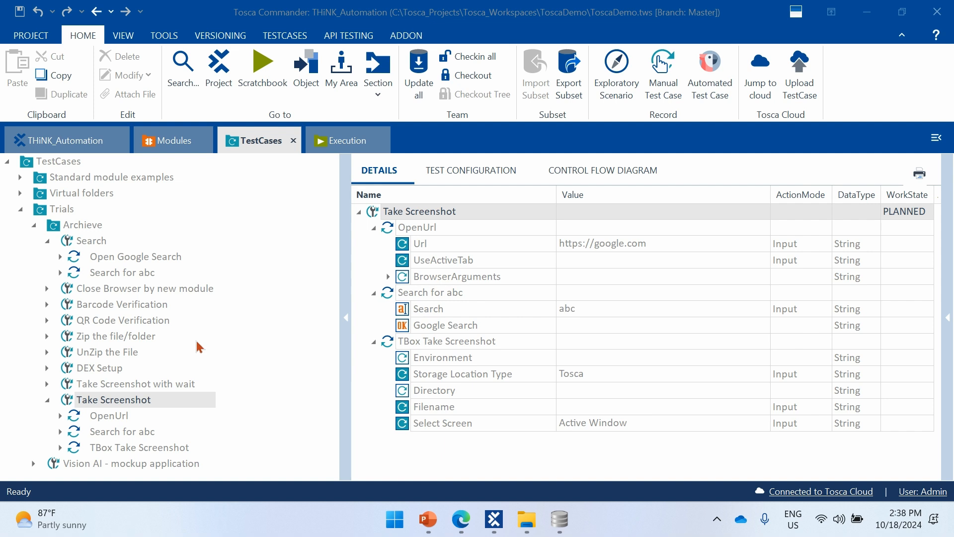
{"action": "left_click", "coordinate": [128, 417]}
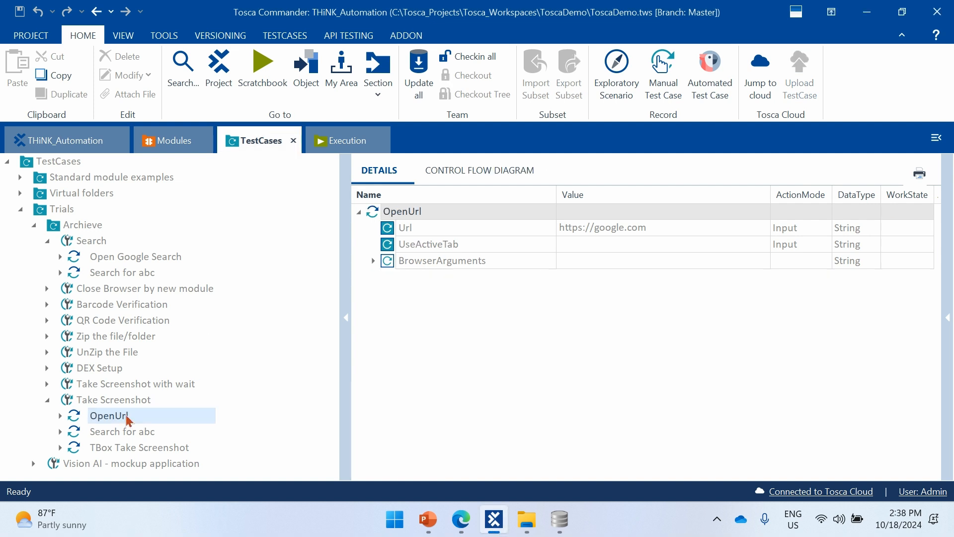
{"action": "left_click", "coordinate": [143, 435]}
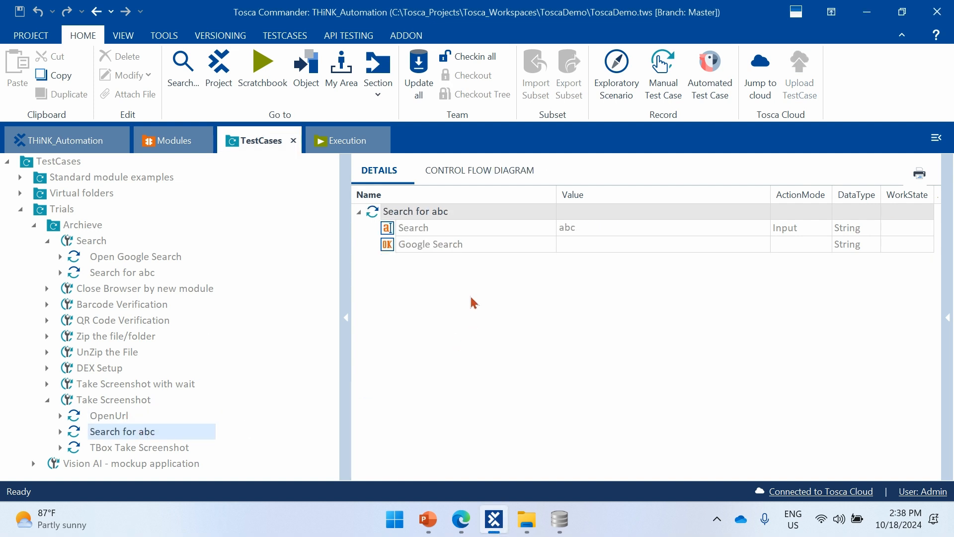
{"action": "left_click", "coordinate": [146, 449]}
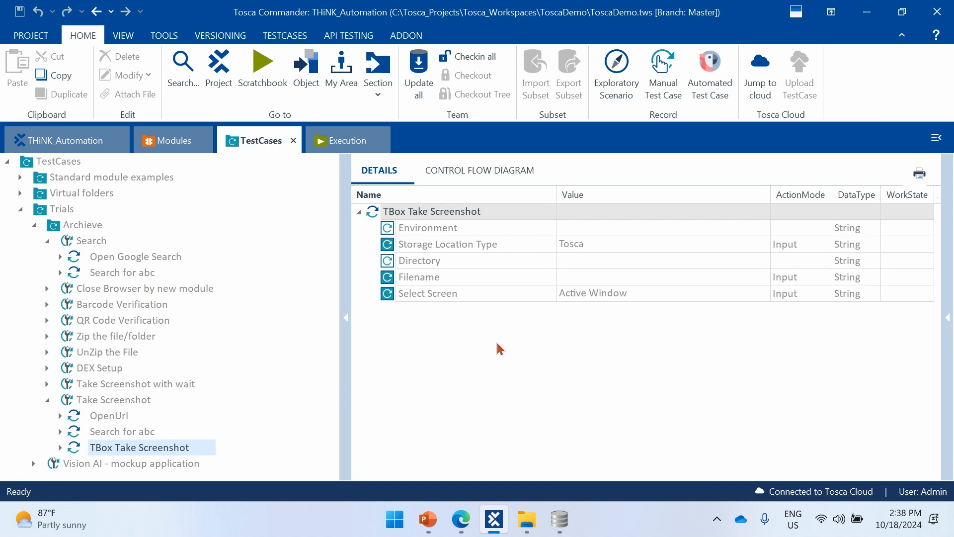
{"action": "left_click", "coordinate": [672, 247]}
{"action": "left_click", "coordinate": [712, 252]}
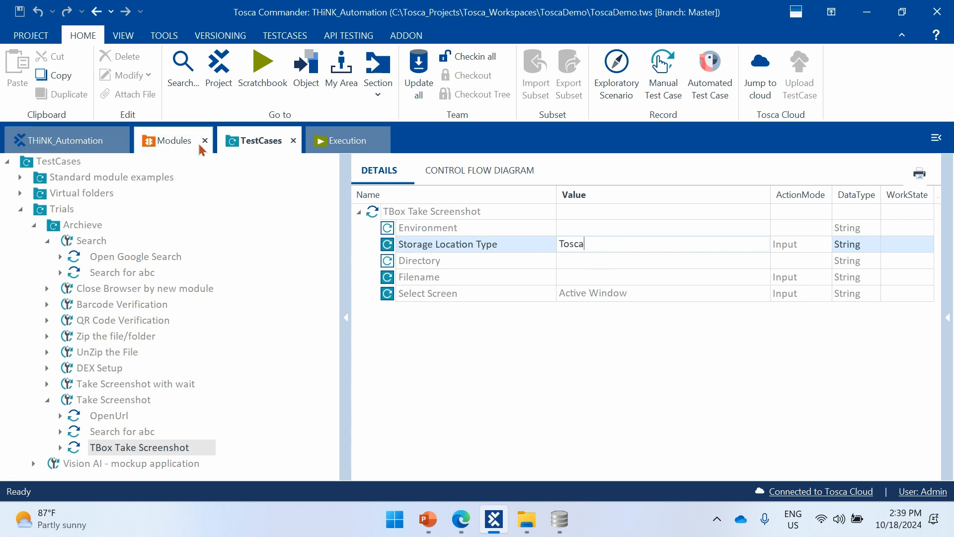
Examine the TBox Take Screenshot module's attribute descriptions and the full value range of its Storage Location Type
{"action": "left_click", "coordinate": [171, 144]}
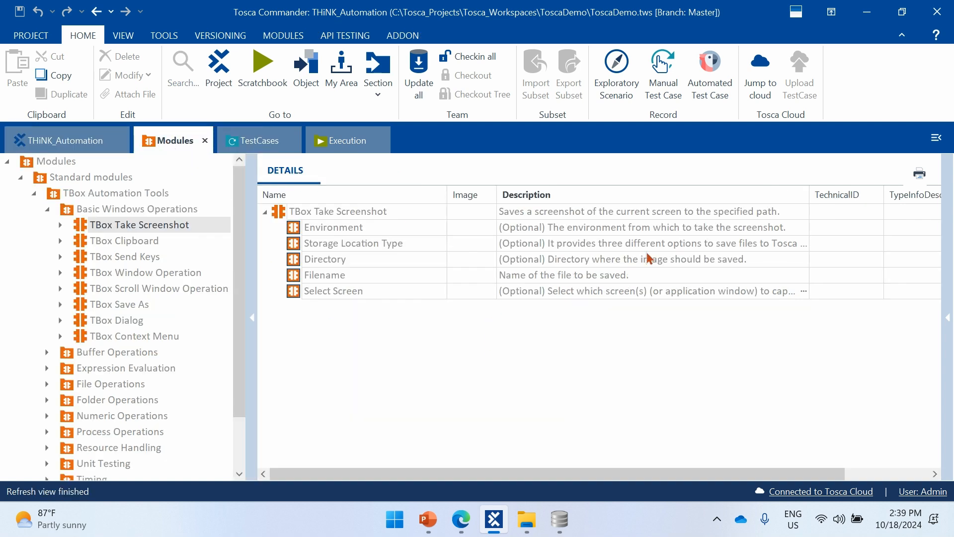
{"action": "left_click", "coordinate": [704, 248]}
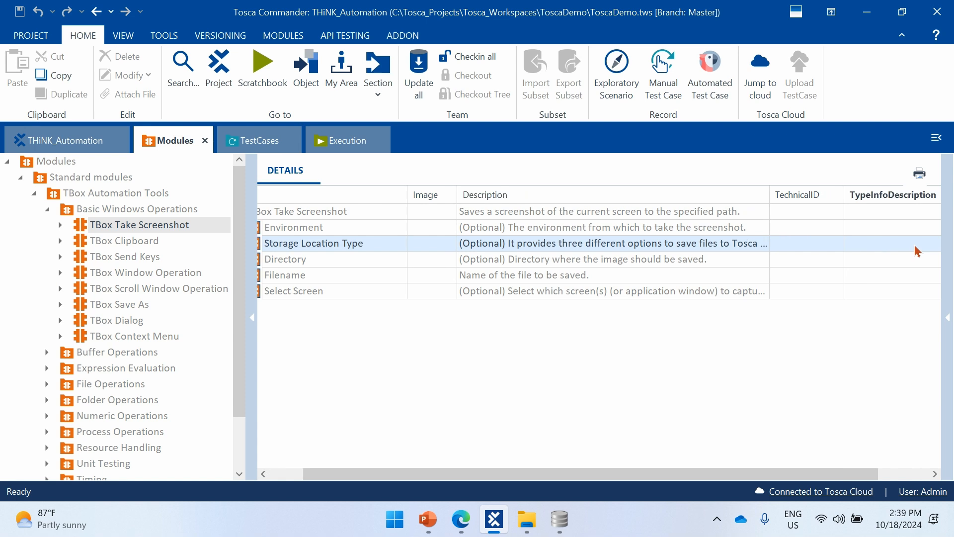
{"action": "left_click_drag", "start_coordinate": [722, 474], "coordinate": [835, 475]}
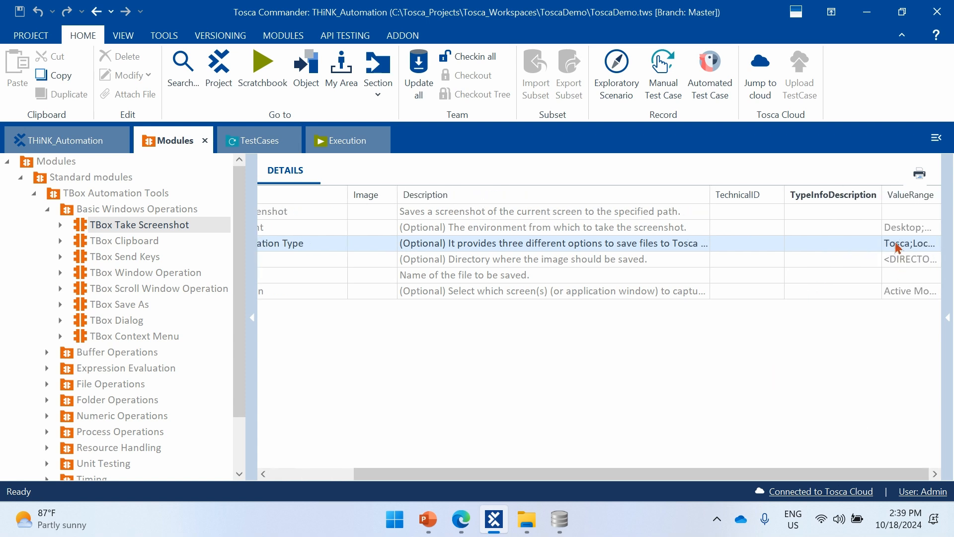
{"action": "left_click", "coordinate": [917, 246]}
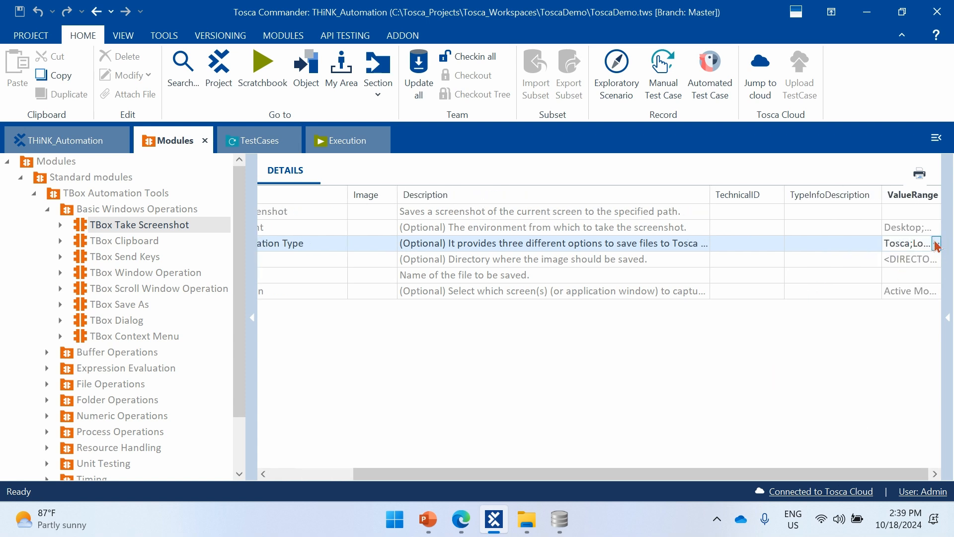
{"action": "left_click", "coordinate": [936, 244]}
{"action": "left_click", "coordinate": [822, 260]}
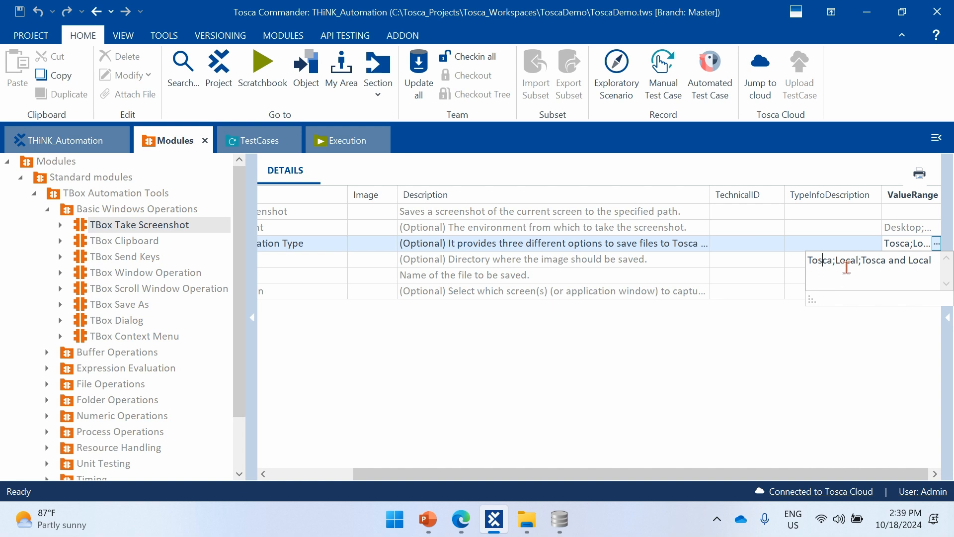
{"action": "left_click", "coordinate": [918, 261]}
{"action": "left_click", "coordinate": [824, 262]}
{"action": "left_click", "coordinate": [762, 351]}
{"action": "left_click_drag", "start_coordinate": [742, 479], "coordinate": [659, 479]}
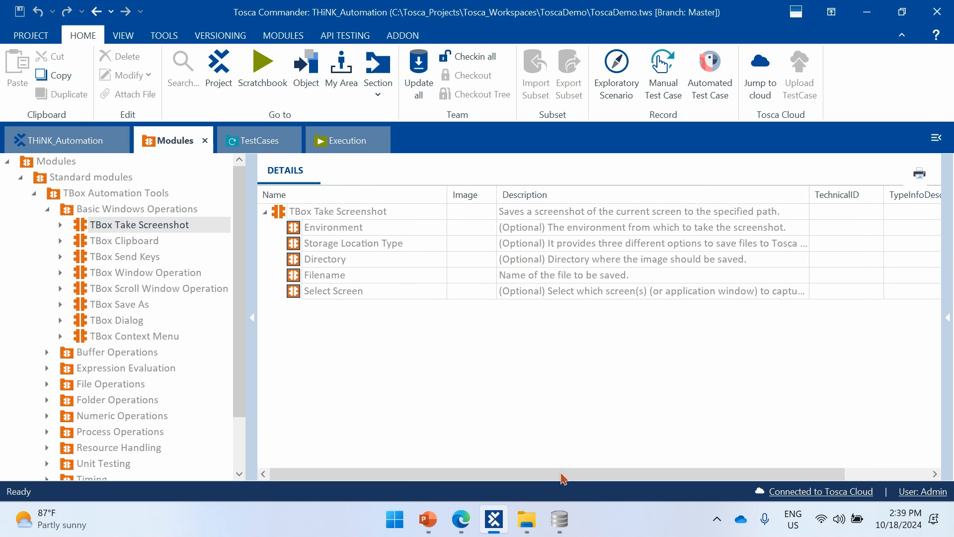
{"action": "left_click_drag", "start_coordinate": [564, 475], "coordinate": [647, 475]}
{"action": "left_click", "coordinate": [936, 244]}
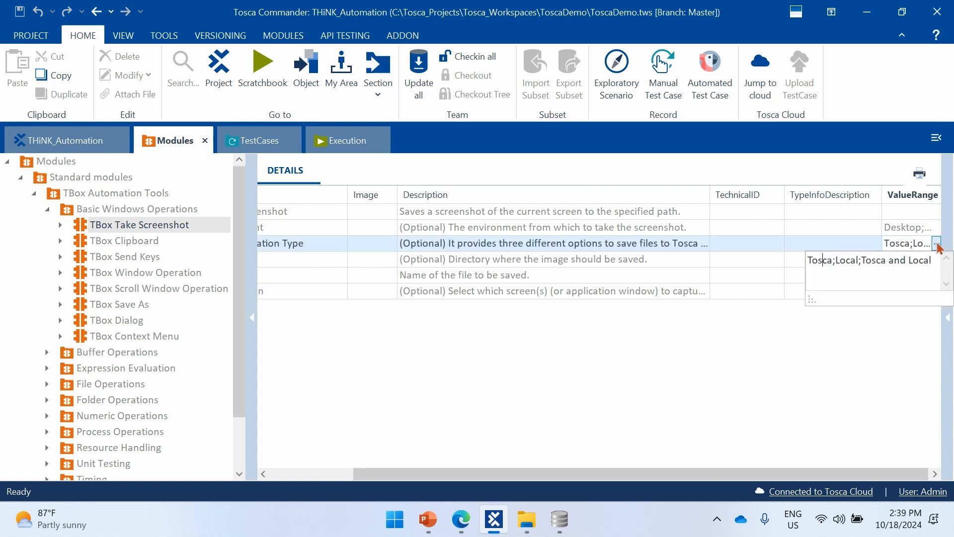
{"action": "left_click_drag", "start_coordinate": [878, 262], "coordinate": [932, 261]}
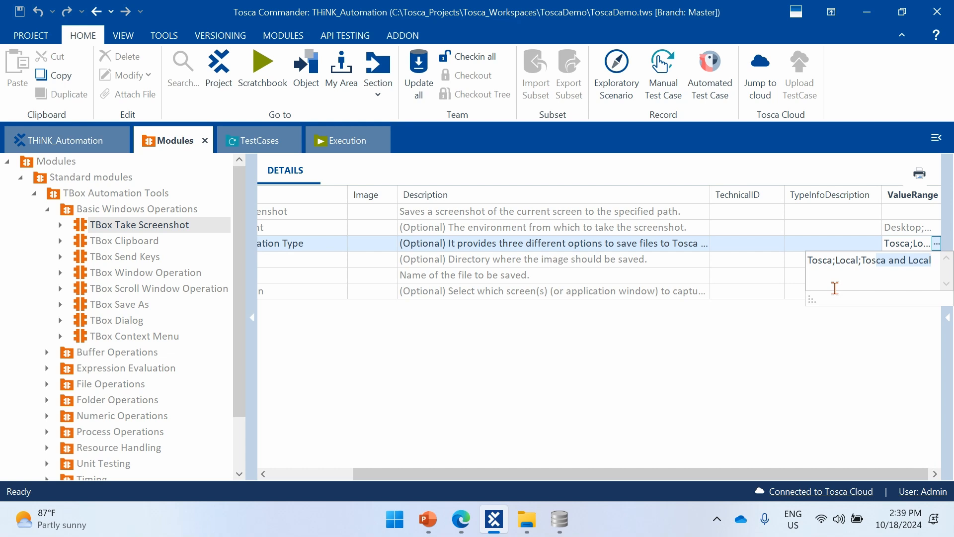
{"action": "left_click", "coordinate": [637, 276]}
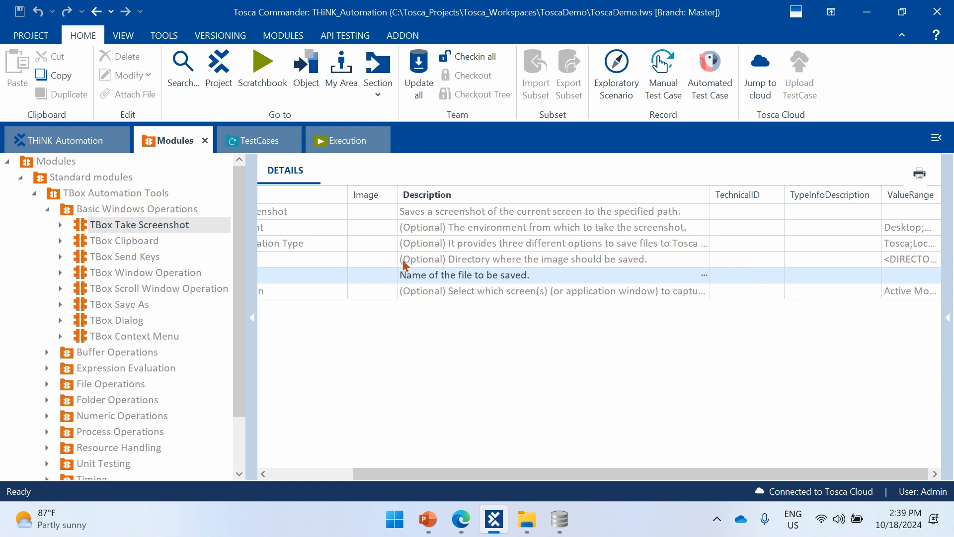
Recheck the Storage Location Type value in the TBox Take Screenshot test step, and return to the Take Screenshot execution logs
{"action": "left_click", "coordinate": [263, 149]}
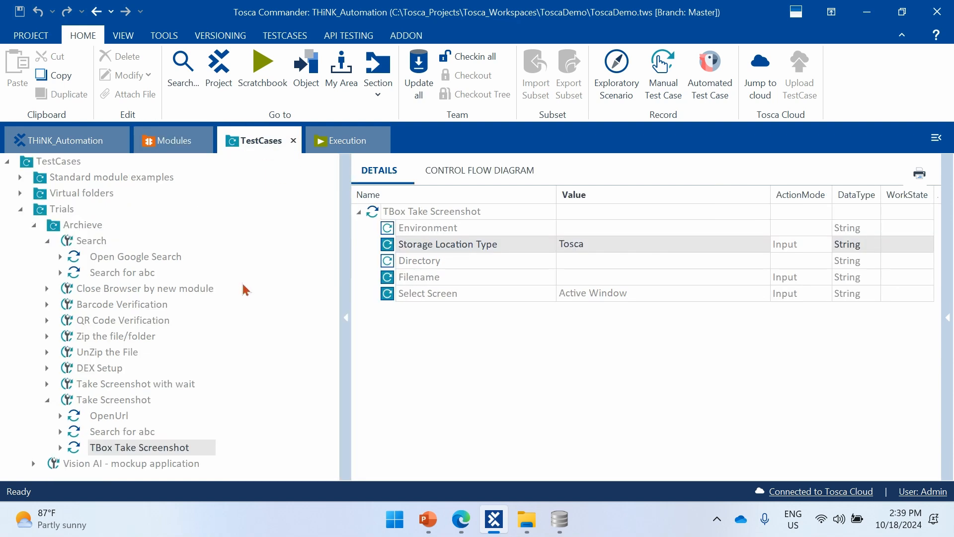
{"action": "left_click_drag", "start_coordinate": [345, 281], "coordinate": [212, 294]}
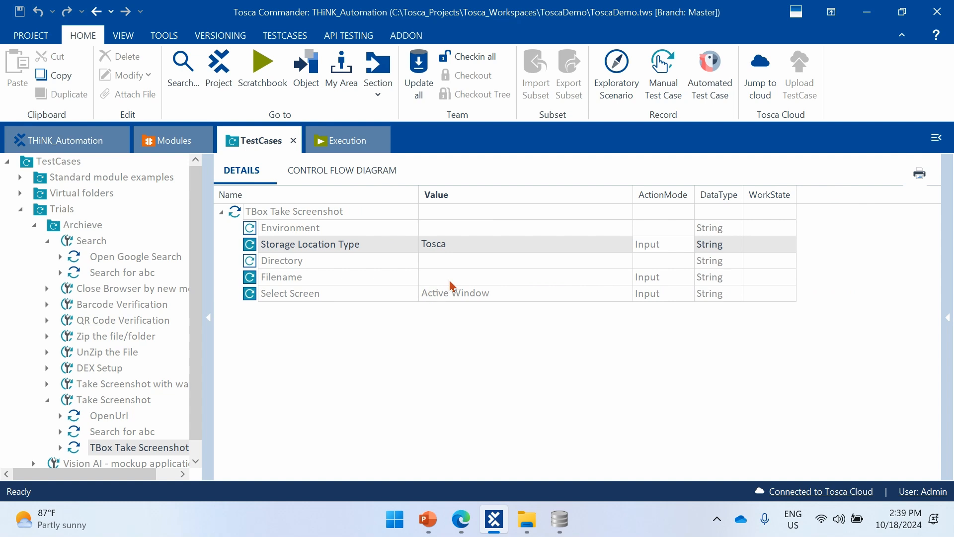
{"action": "left_click", "coordinate": [527, 248]}
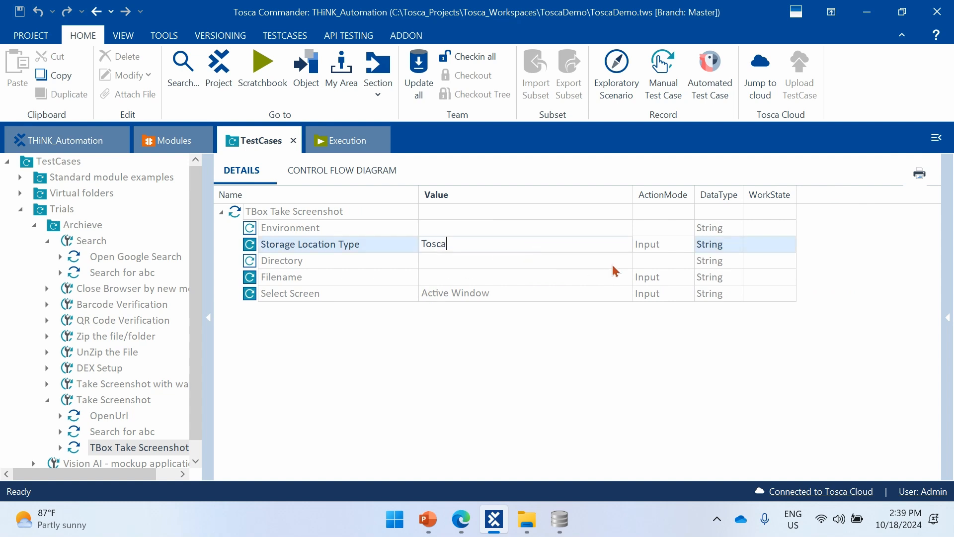
{"action": "left_click", "coordinate": [440, 374]}
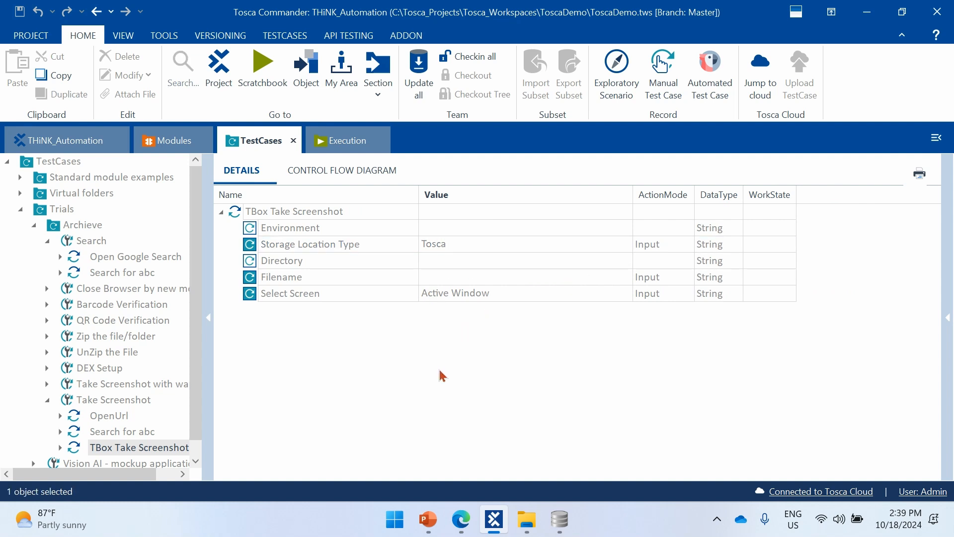
{"action": "left_click", "coordinate": [348, 154]}
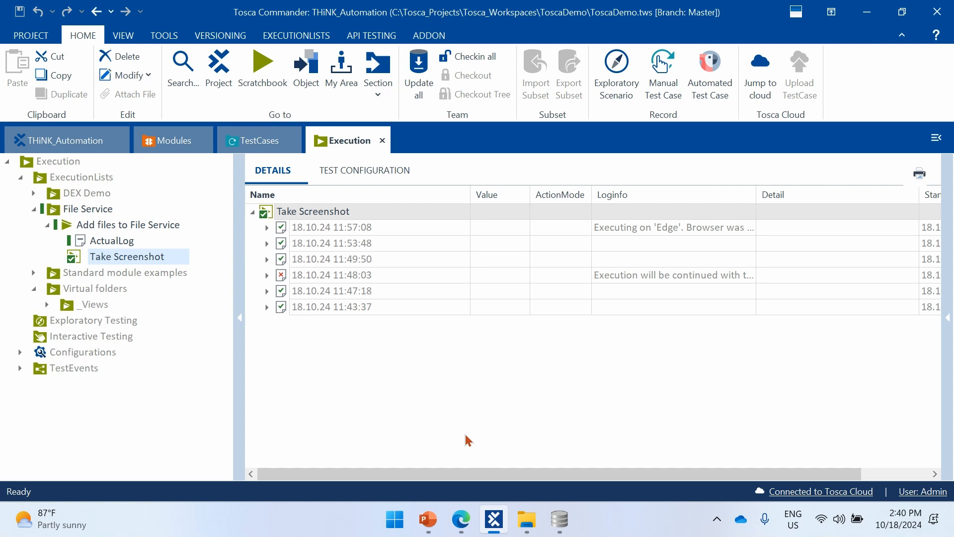
Switch to the File Service configuration in Edge and highlight the full database connection path
{"action": "mouse_move", "coordinate": [532, 525]}
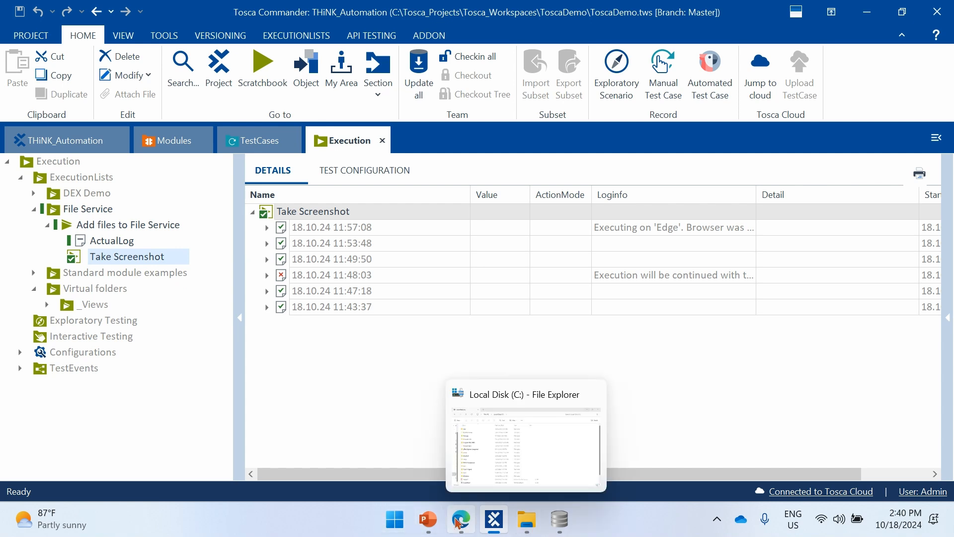
{"action": "left_click", "coordinate": [462, 519]}
{"action": "left_click_drag", "start_coordinate": [499, 311], "coordinate": [186, 321]}
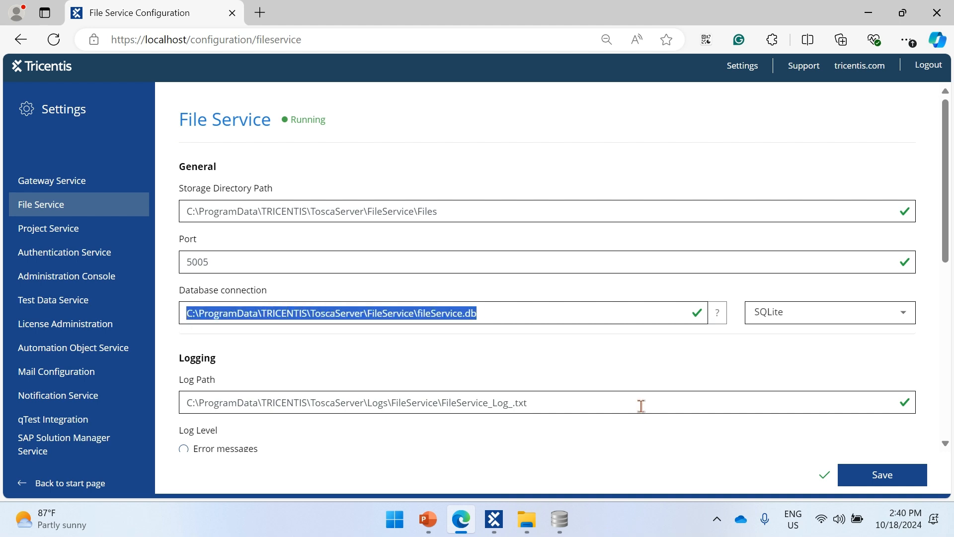
Switch to File Explorer and open the FileService folder under C:\ProgramData\TRICENTIS\ToscaServer to check the database files
{"action": "mouse_move", "coordinate": [569, 523]}
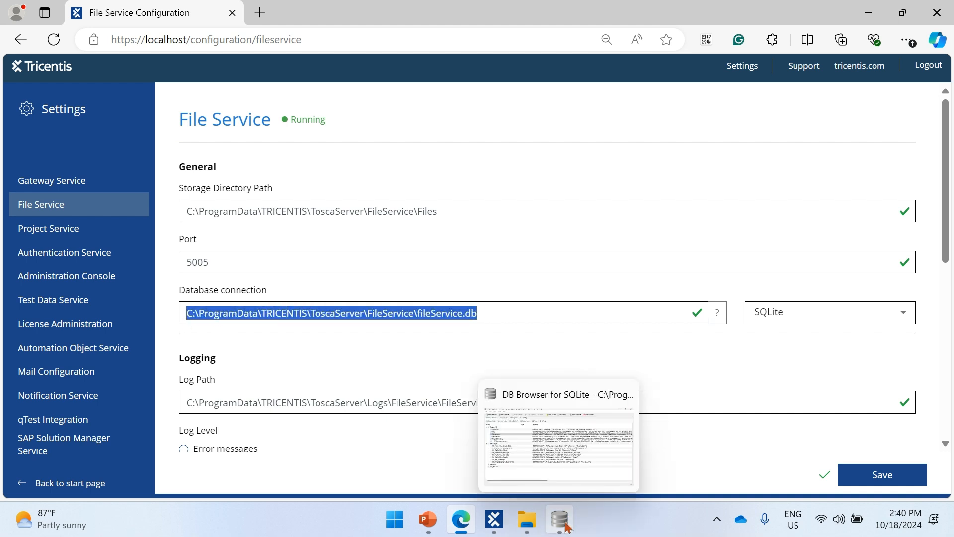
{"action": "left_click", "coordinate": [527, 520]}
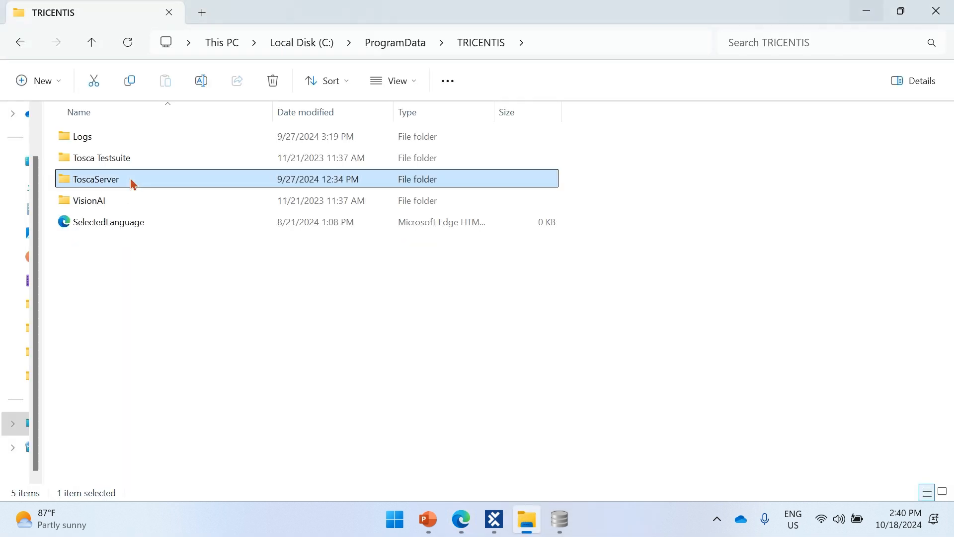
{"action": "double_click", "coordinate": [132, 179]}
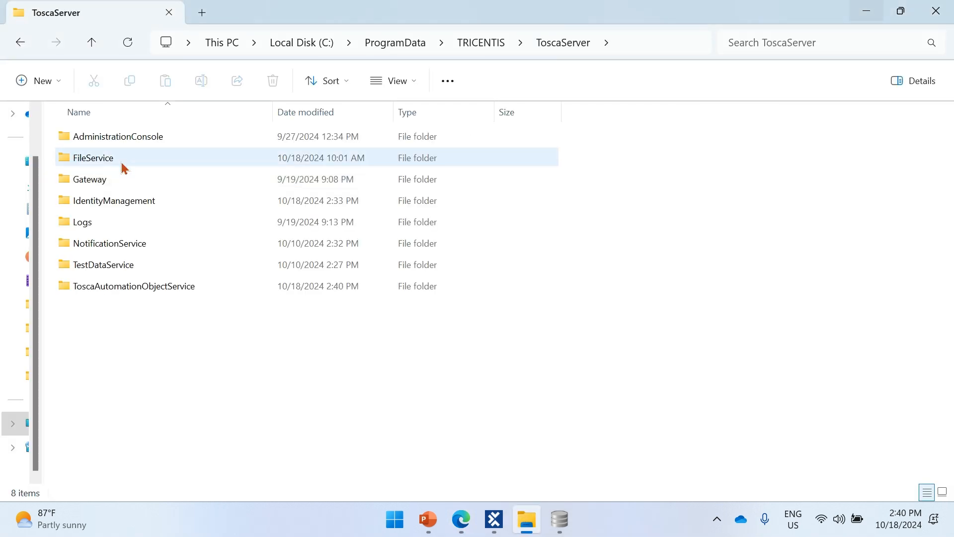
{"action": "double_click", "coordinate": [122, 164]}
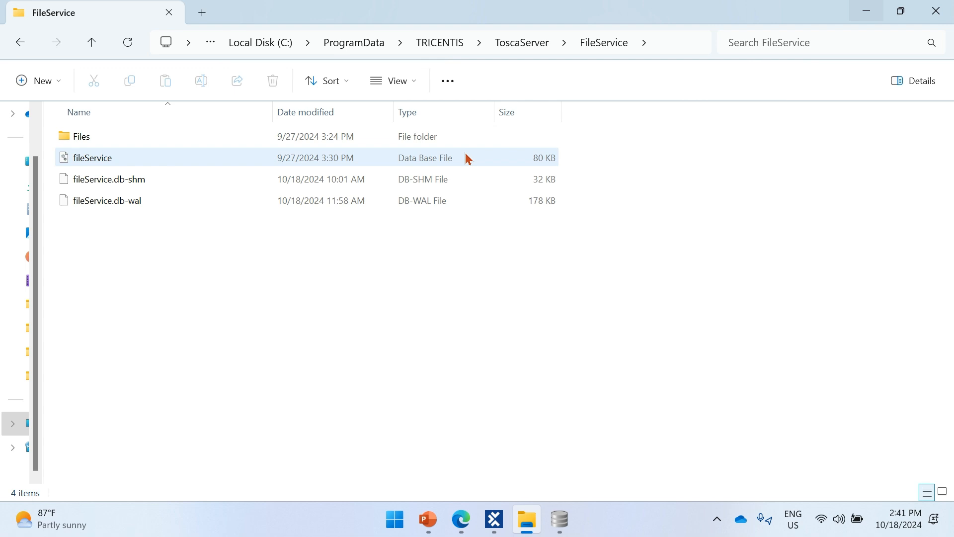
Switch to DB Browser for SQLite and browse the records of the FileRevision table in fileService.db
{"action": "left_click", "coordinate": [558, 526]}
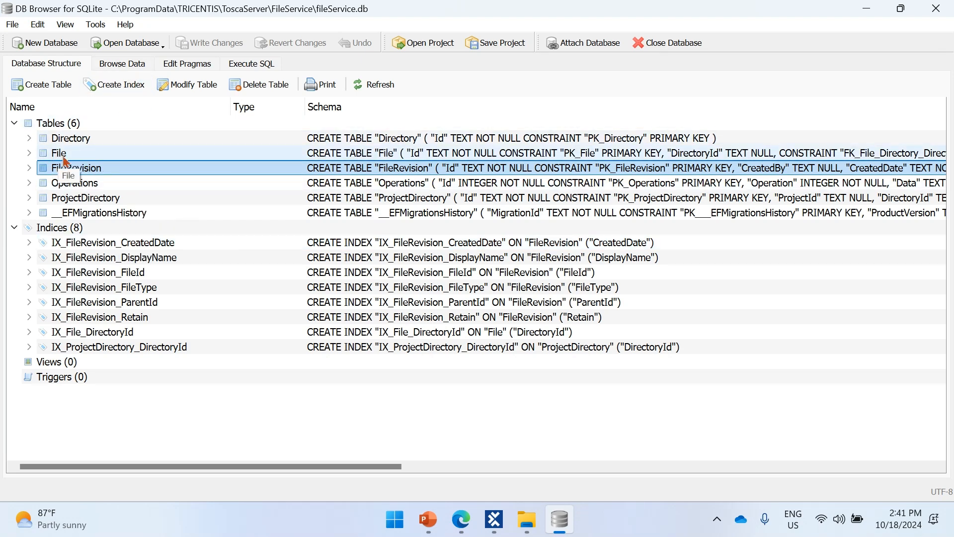
{"action": "right_click", "coordinate": [82, 169]}
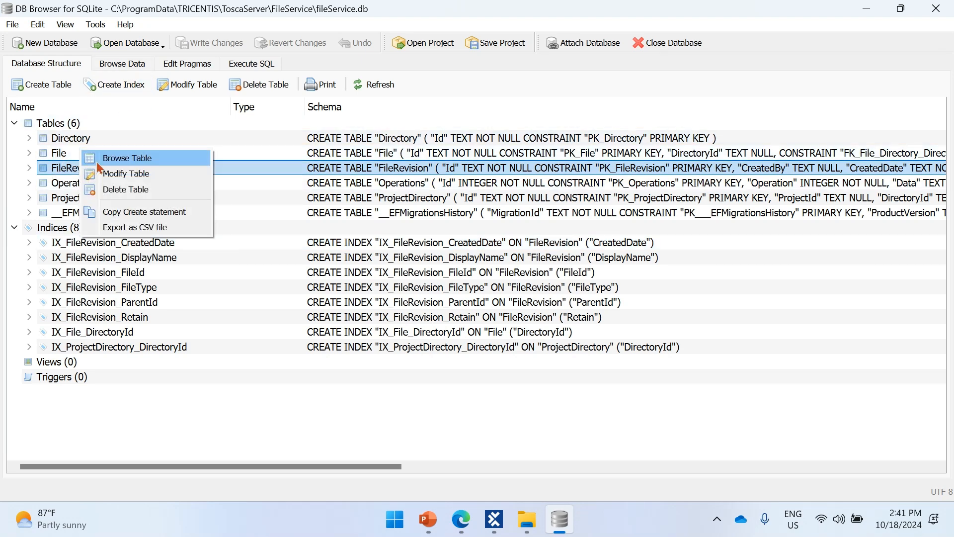
{"action": "key", "text": "Escape"}
{"action": "double_click", "coordinate": [110, 164]}
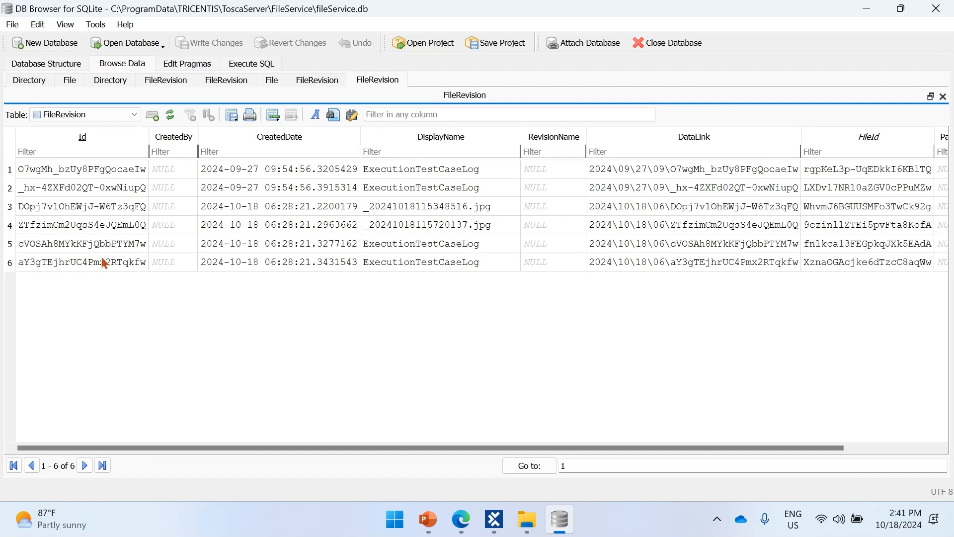
Switch to Tosca Commander, run the Add files to File Service execution list, and check the page it opened in Edge
{"action": "left_click", "coordinate": [493, 525]}
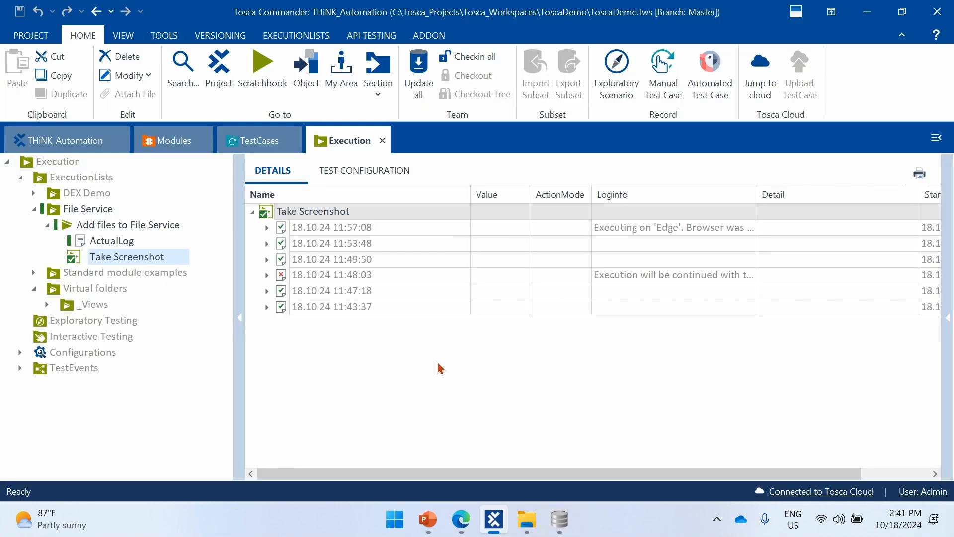
{"action": "right_click", "coordinate": [134, 226]}
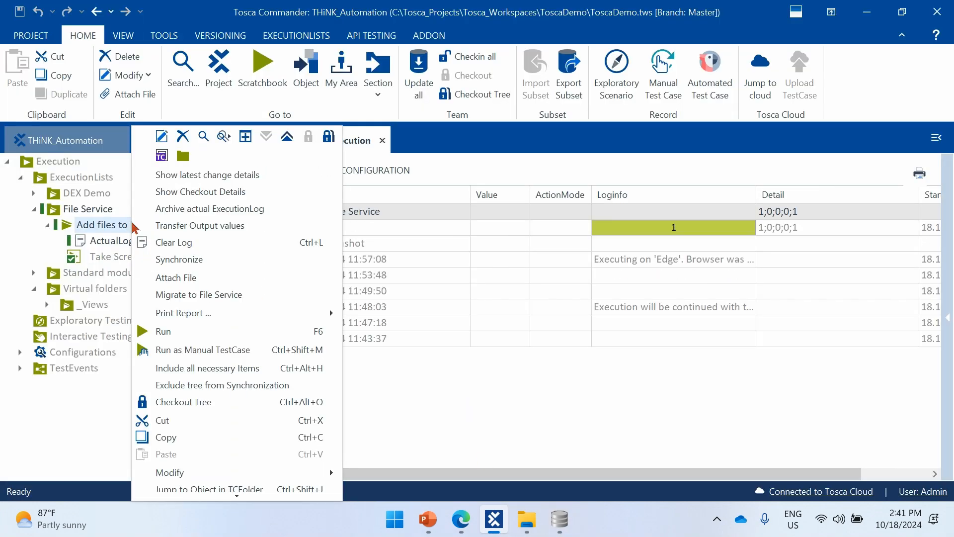
{"action": "left_click", "coordinate": [164, 331]}
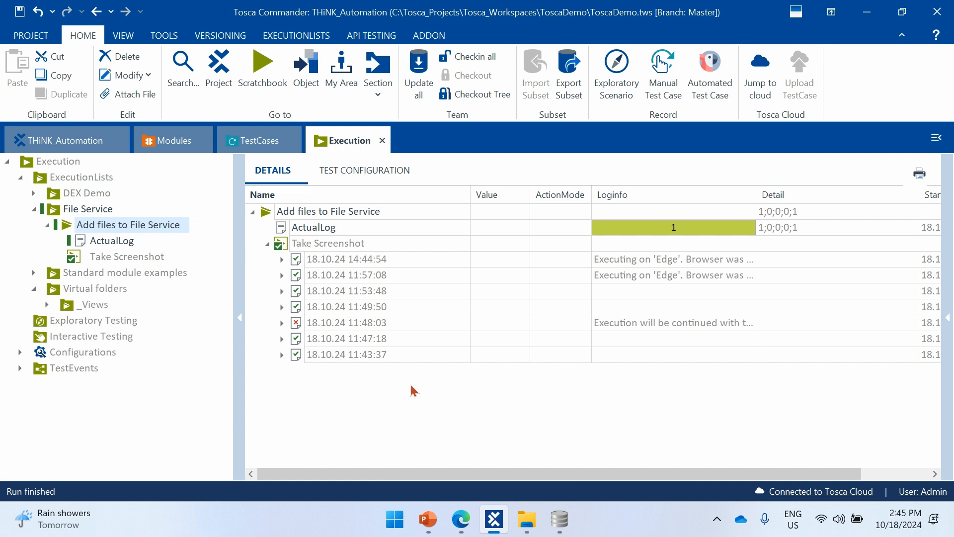
{"action": "mouse_move", "coordinate": [460, 517]}
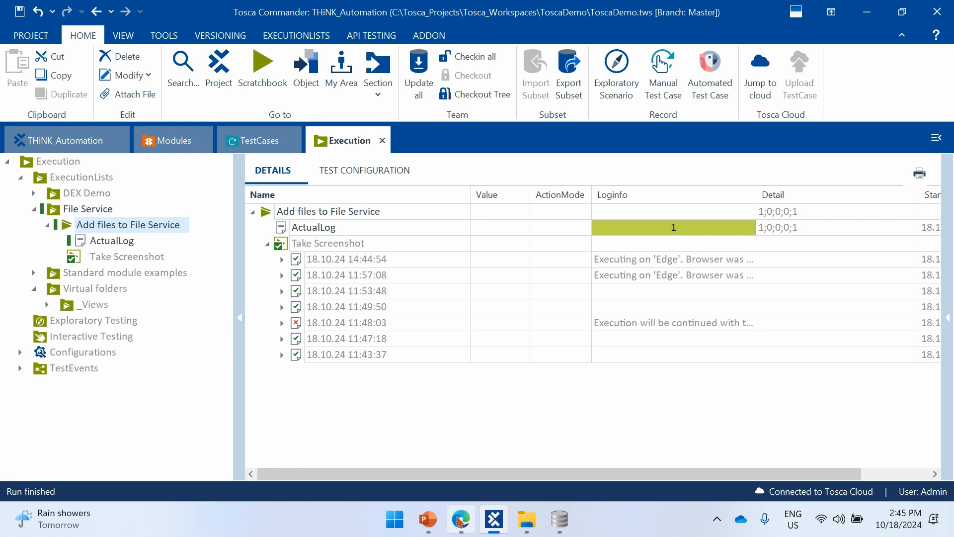
{"action": "left_click", "coordinate": [458, 420]}
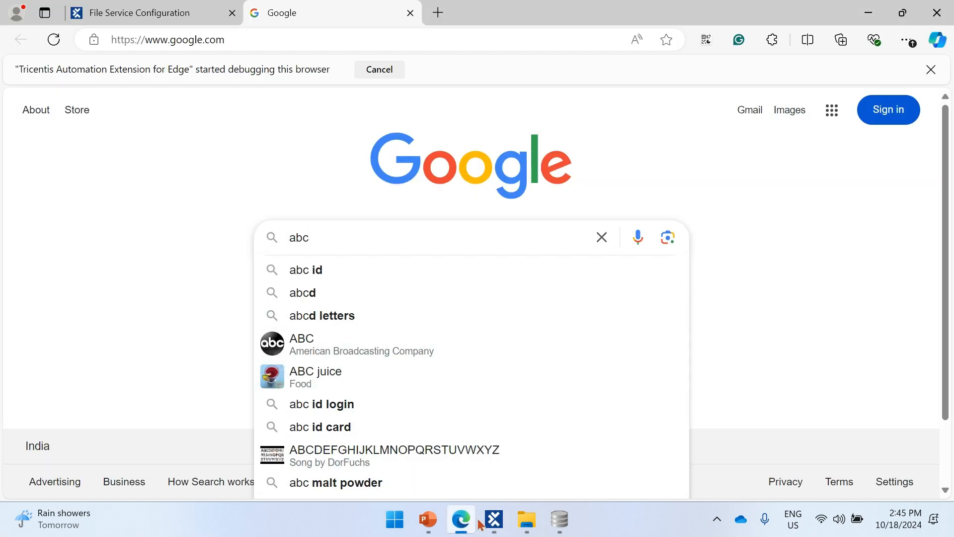
Return to Tosca Commander, expand the 18.10.24 14:44:54 log, and compare the actions offered for the TBox Take Screenshot and OpenUrl entries
{"action": "left_click", "coordinate": [494, 520]}
{"action": "left_click", "coordinate": [335, 264]}
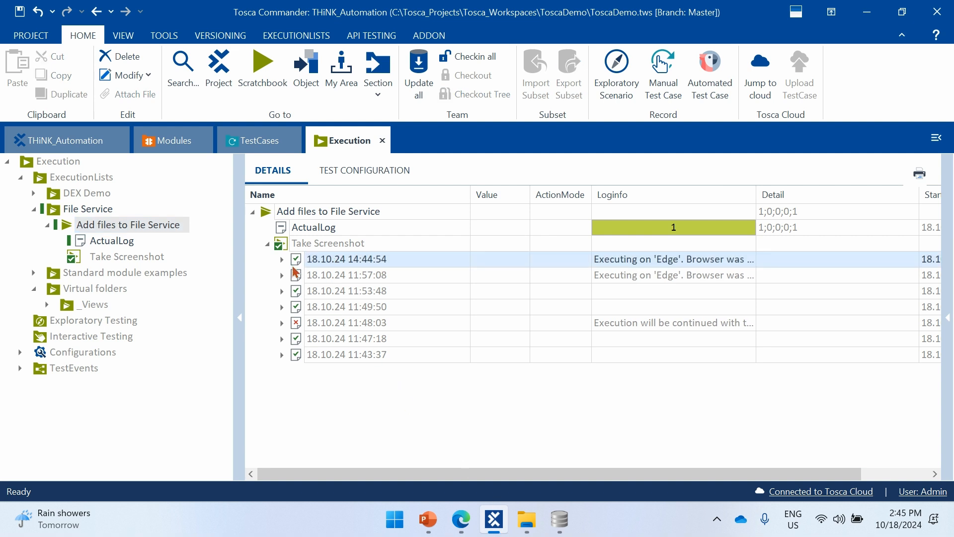
{"action": "left_click", "coordinate": [282, 260]}
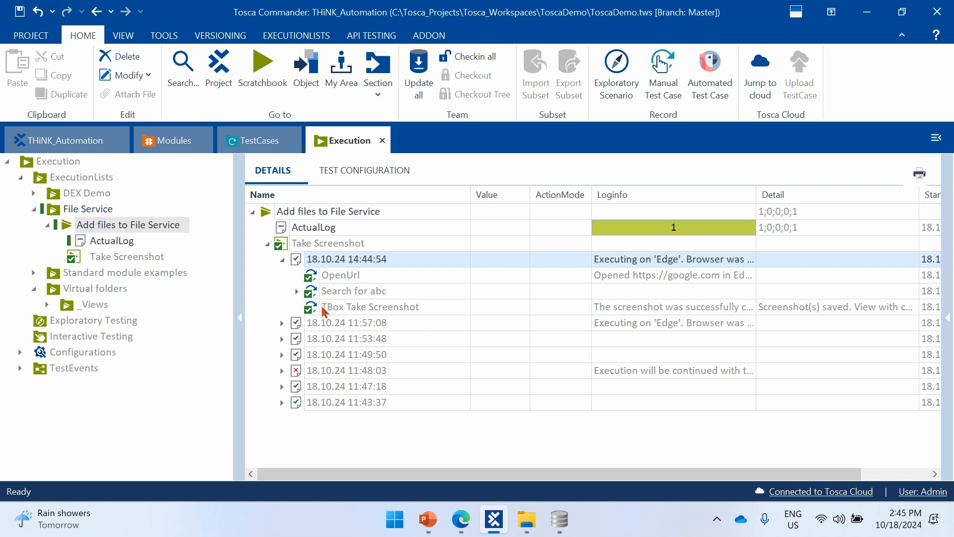
{"action": "mouse_move", "coordinate": [321, 306]}
{"action": "right_click", "coordinate": [323, 311]}
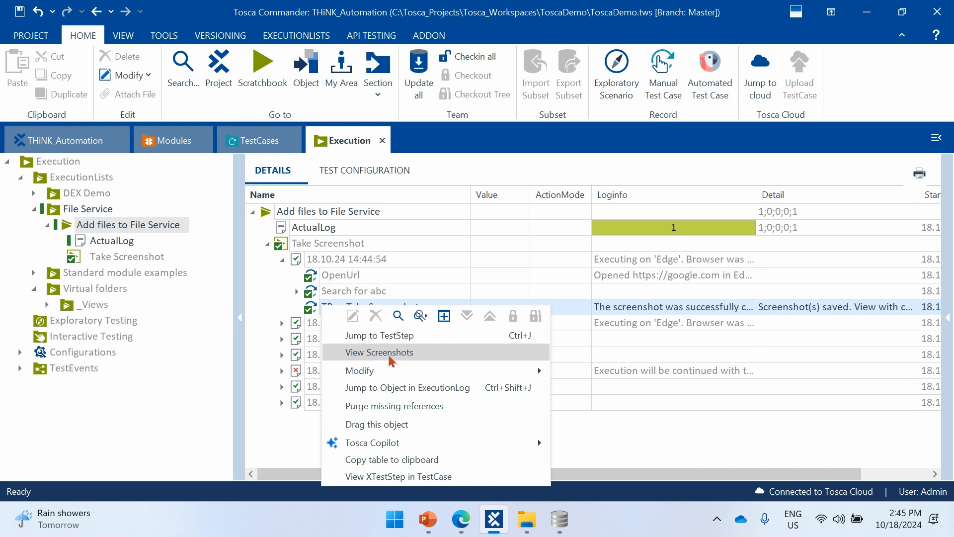
{"action": "left_click", "coordinate": [330, 276]}
{"action": "left_click", "coordinate": [326, 274]}
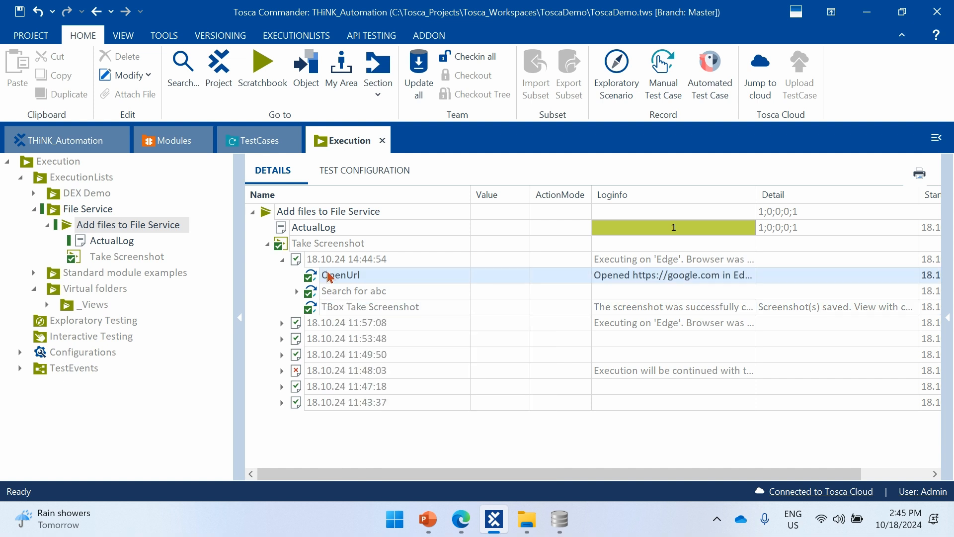
{"action": "right_click", "coordinate": [328, 276]}
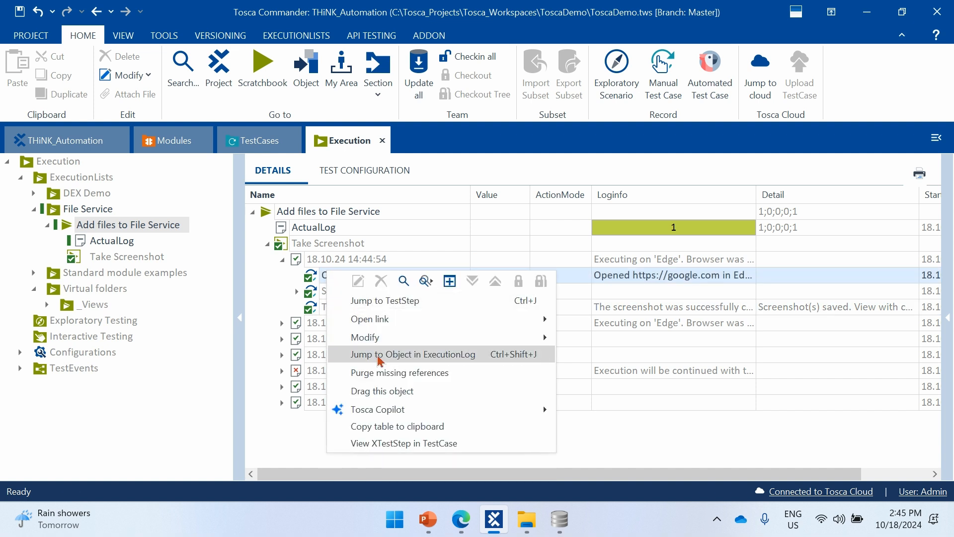
{"action": "left_click", "coordinate": [273, 291]}
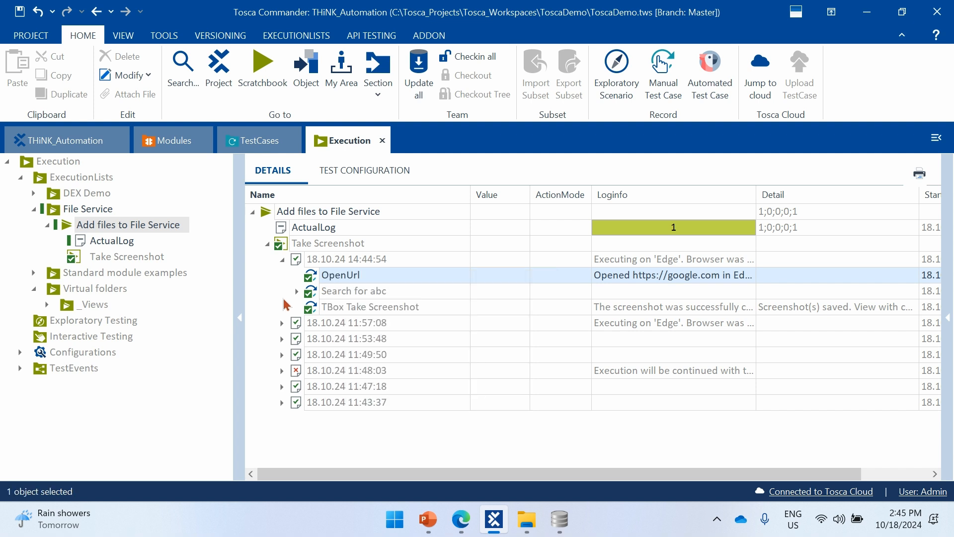
View the screenshot attached to the TBox Take Screenshot log entry and close the image viewer
{"action": "right_click", "coordinate": [330, 311]}
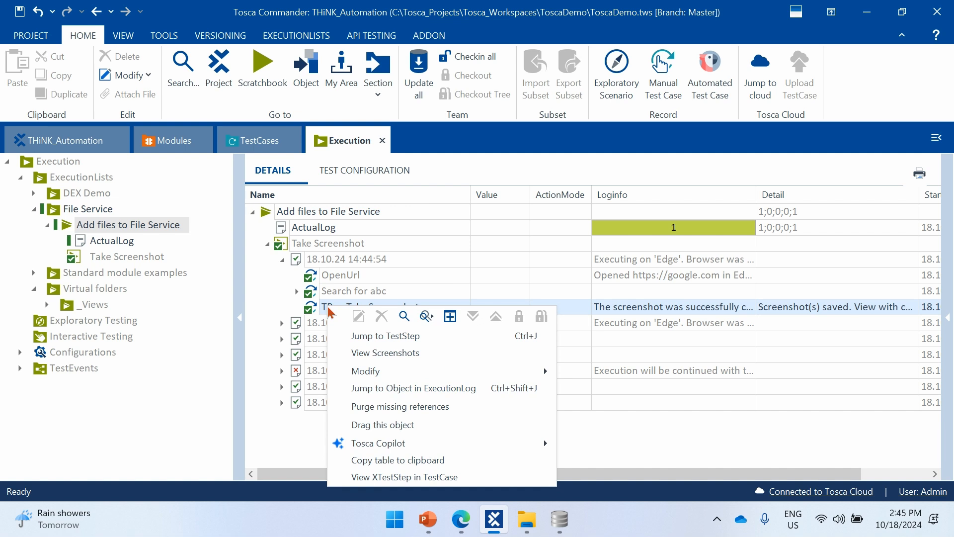
{"action": "left_click", "coordinate": [400, 354]}
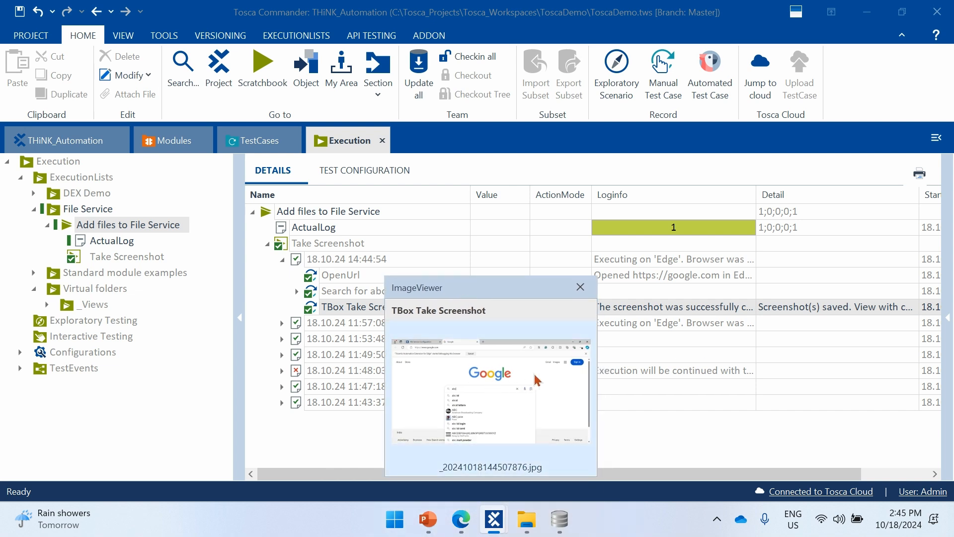
{"action": "left_click", "coordinate": [580, 296]}
Read the full Detail text of the TBox Take Screenshot log entry
{"action": "scroll", "coordinate": [811, 476], "scroll_direction": "right", "scroll_amount": 3}
{"action": "left_click_drag", "start_coordinate": [810, 474], "coordinate": [825, 478]}
{"action": "left_click", "coordinate": [812, 310]}
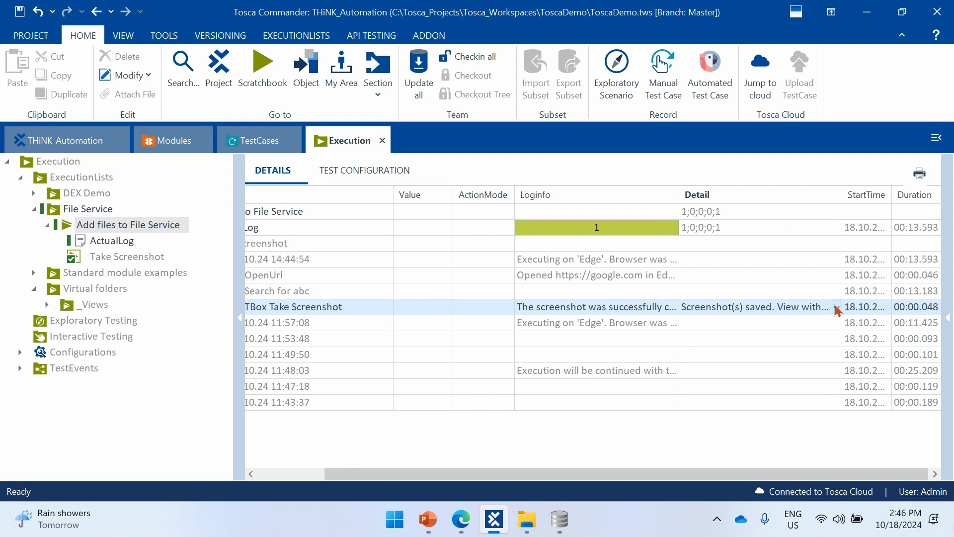
{"action": "left_click", "coordinate": [836, 306]}
{"action": "left_click_drag", "start_coordinate": [807, 345], "coordinate": [681, 326]}
{"action": "left_click", "coordinate": [816, 347]}
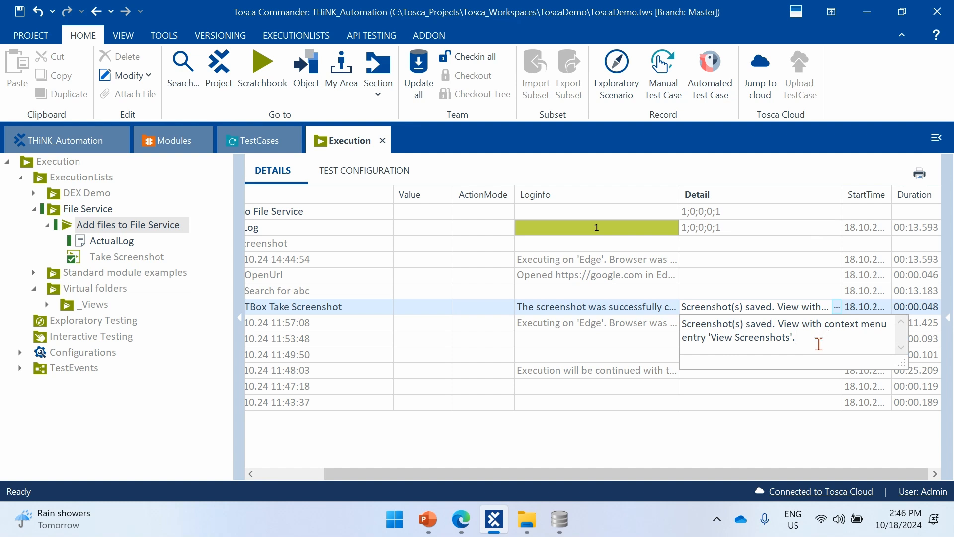
{"action": "left_click_drag", "start_coordinate": [818, 341], "coordinate": [688, 324]}
{"action": "left_click", "coordinate": [752, 341]}
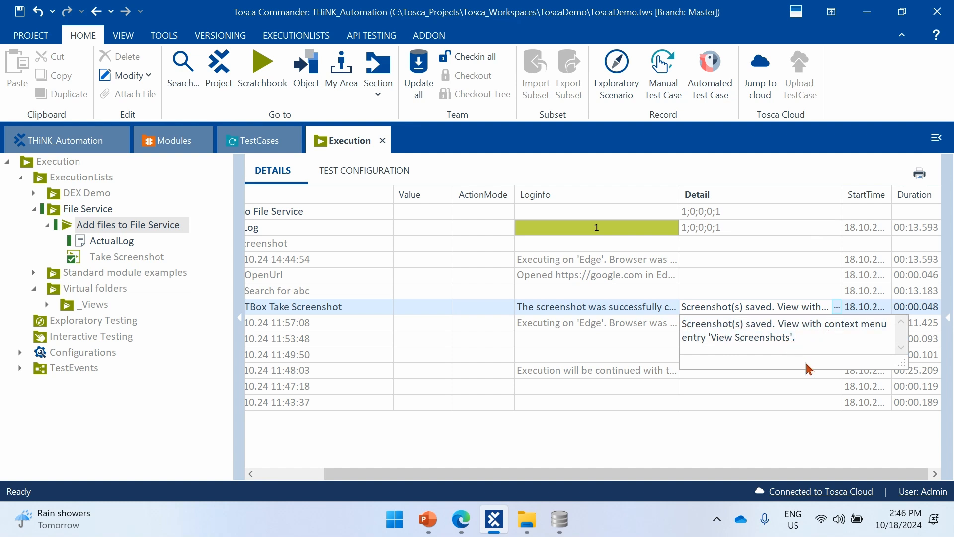
{"action": "left_click", "coordinate": [699, 441]}
{"action": "left_click_drag", "start_coordinate": [720, 475], "coordinate": [592, 485]}
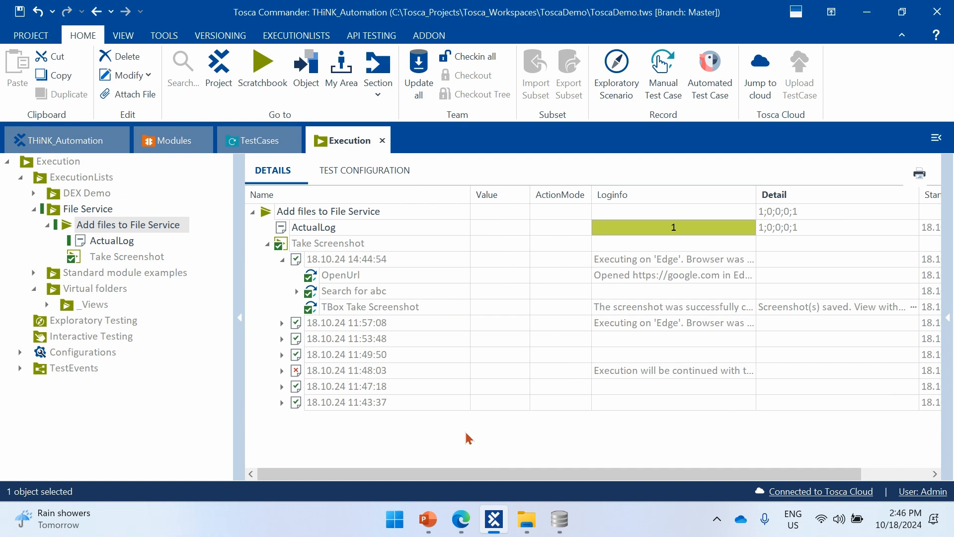
Collapse the Take Screenshot logs, check in all changes, and refresh the FileRevision table in DB Browser for SQLite
{"action": "left_click", "coordinate": [267, 244]}
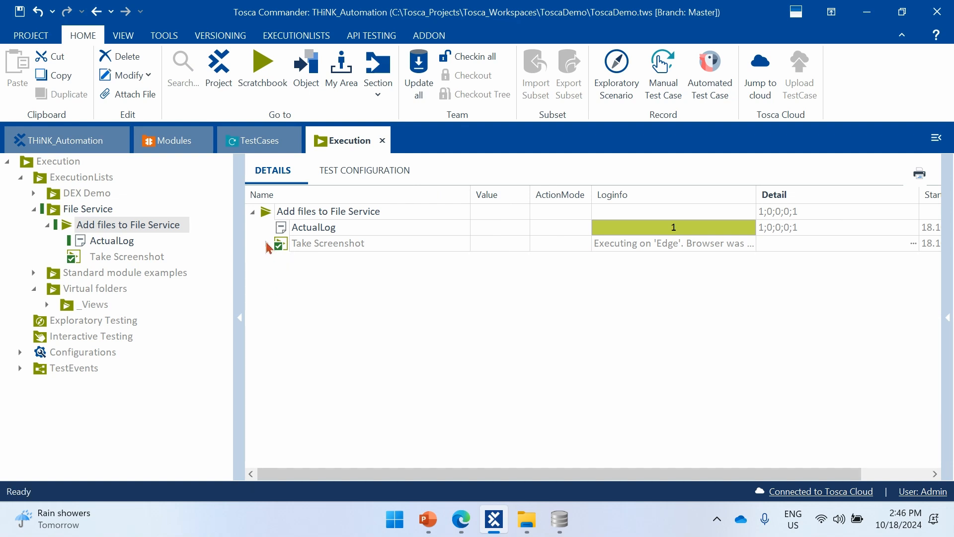
{"action": "left_click", "coordinate": [475, 58]}
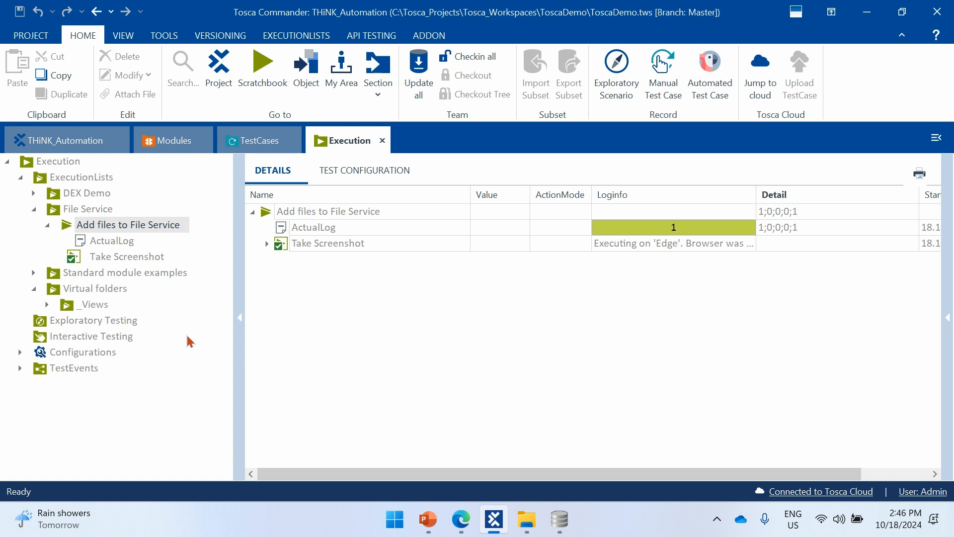
{"action": "left_click", "coordinate": [560, 519]}
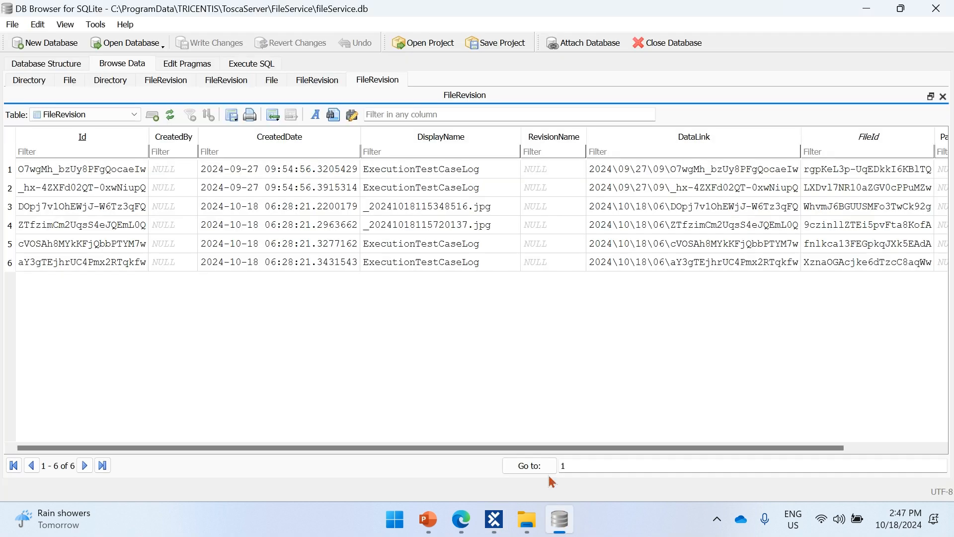
{"action": "left_click", "coordinate": [170, 118]}
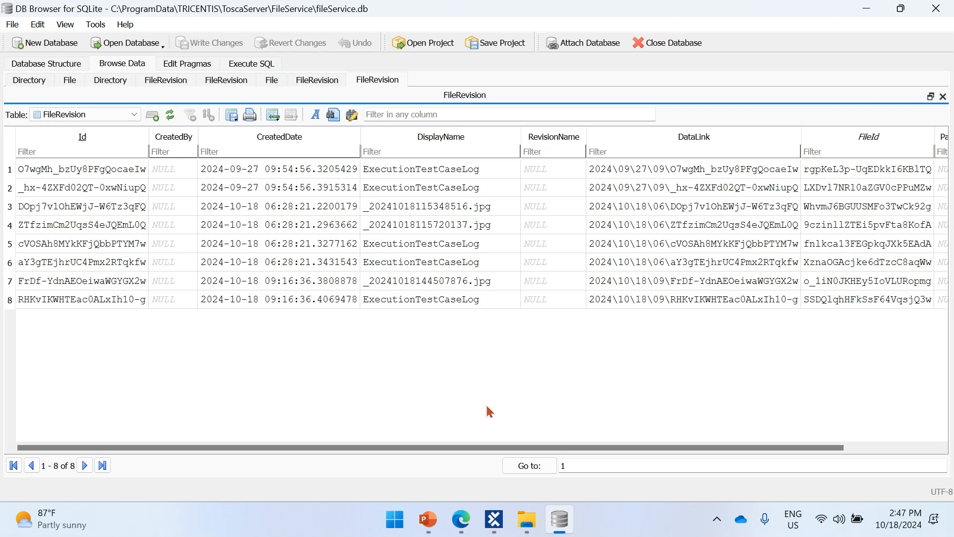
Switch to the PowerPoint presentation to review the File Service slide on its benefits and what can be stored
{"action": "left_click", "coordinate": [471, 531]}
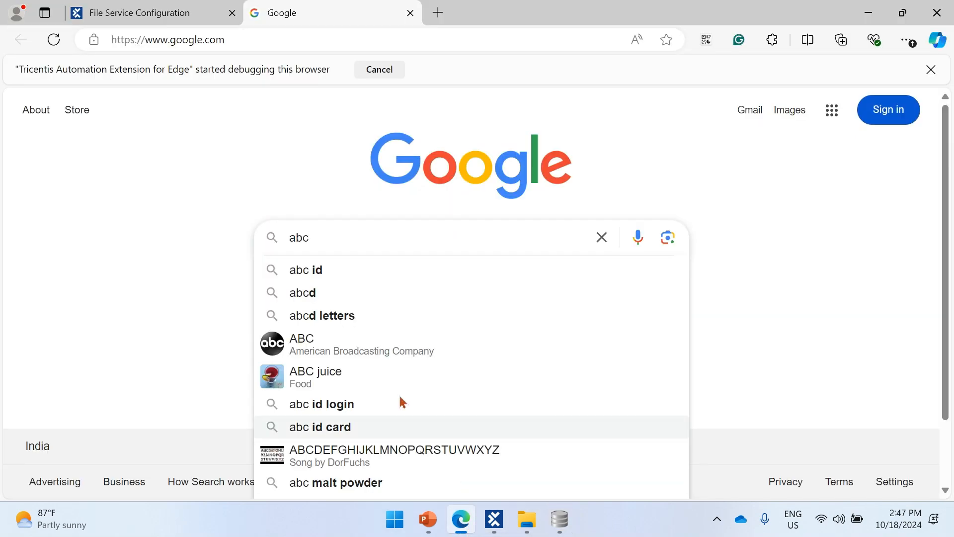
{"action": "left_click", "coordinate": [440, 531]}
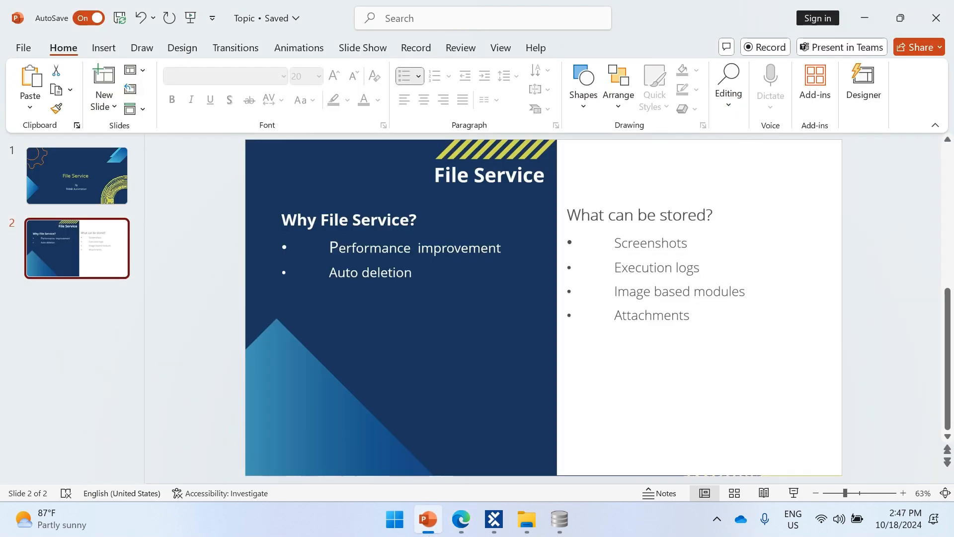
{"action": "left_click", "coordinate": [365, 338]}
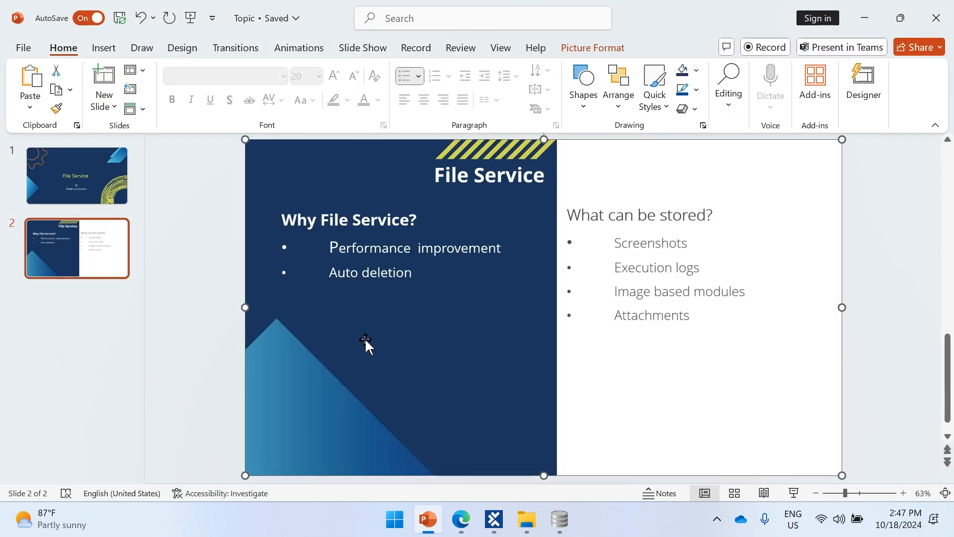
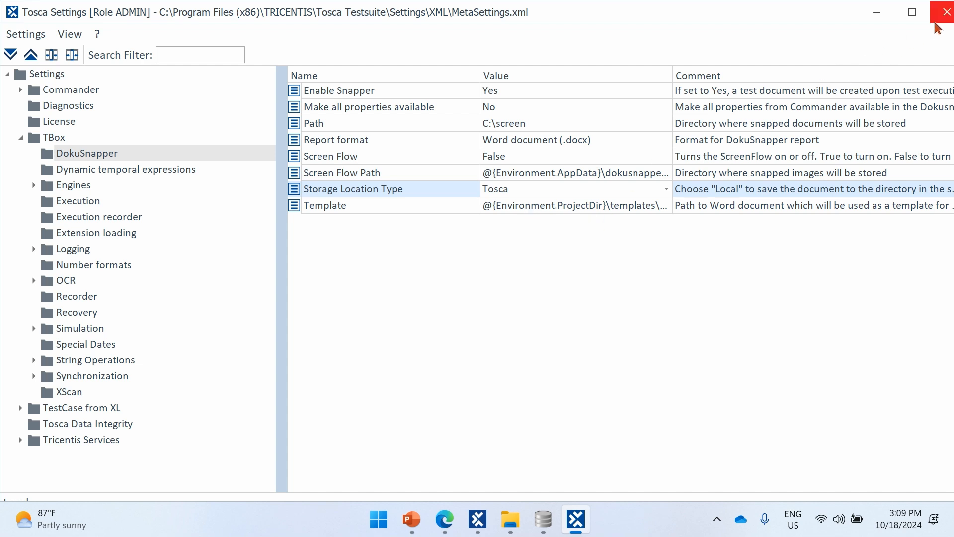
Close the Tosca Settings window showing the DokuSnapper settings and switch back to Tosca Commander
{"action": "left_click", "coordinate": [696, 321]}
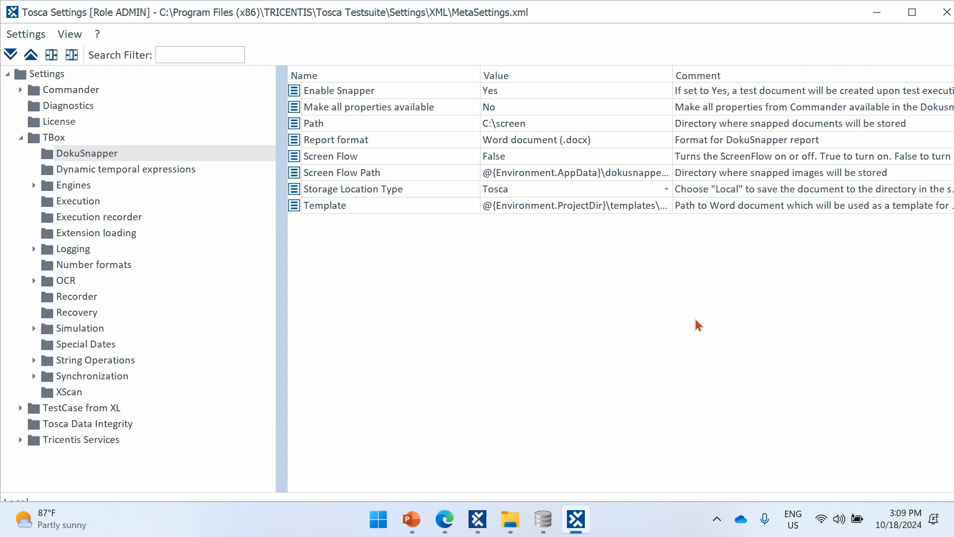
{"action": "left_click", "coordinate": [944, 14]}
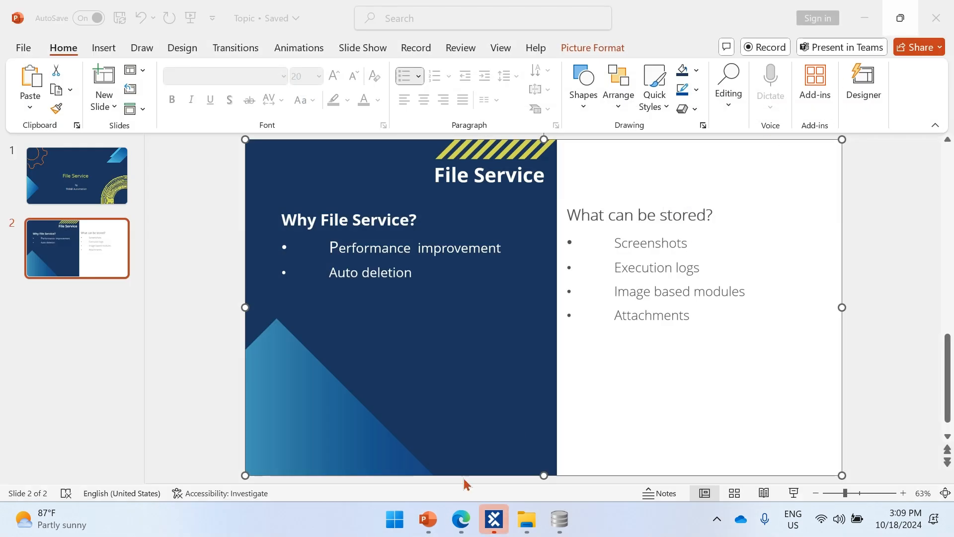
{"action": "left_click", "coordinate": [457, 528]}
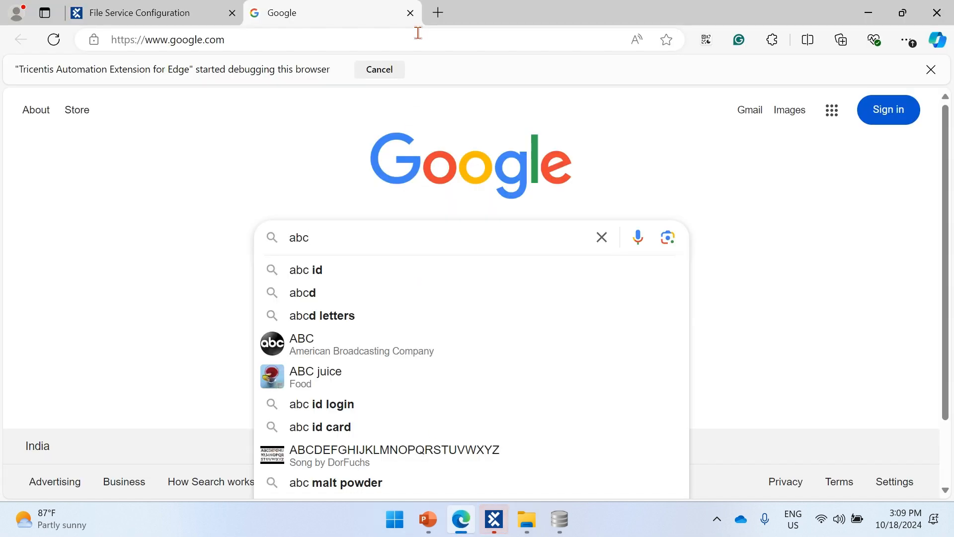
{"action": "left_click", "coordinate": [494, 519]}
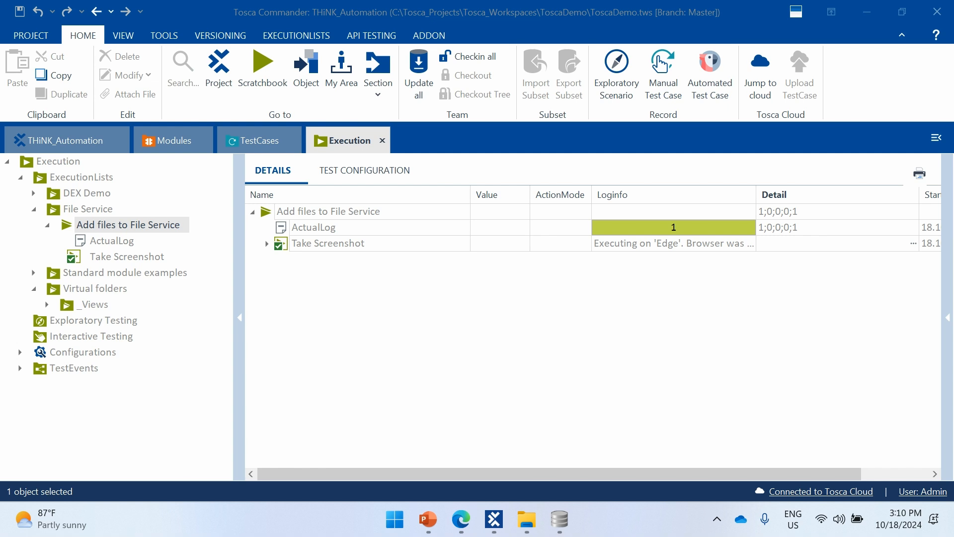
Check out the whole tree of the Add files to File Service execution list
{"action": "left_click", "coordinate": [98, 207]}
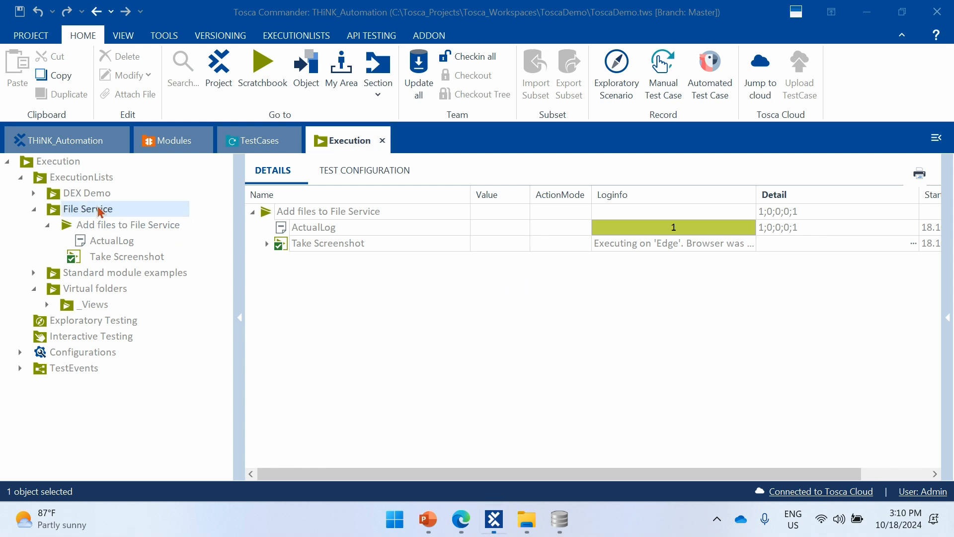
{"action": "left_click", "coordinate": [111, 225]}
{"action": "right_click", "coordinate": [112, 229]}
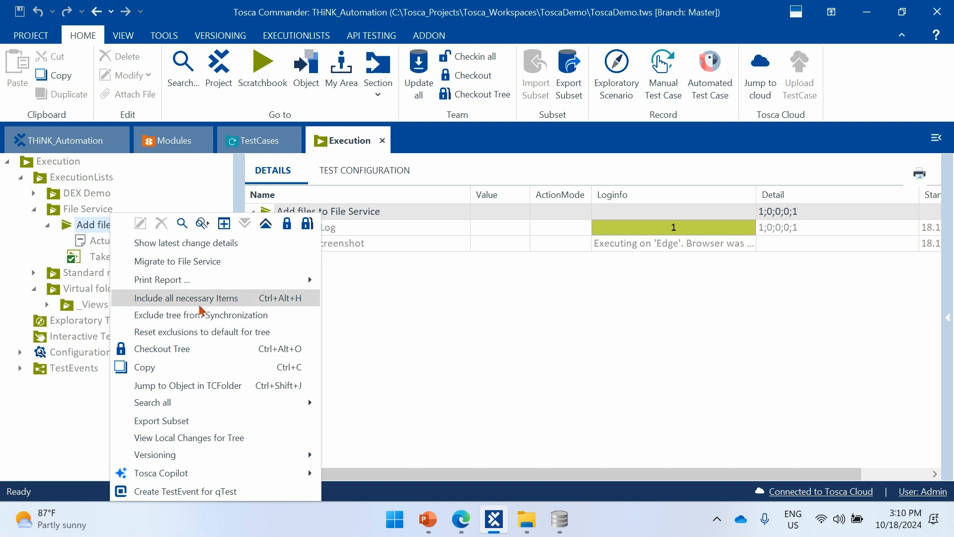
{"action": "left_click", "coordinate": [307, 223]}
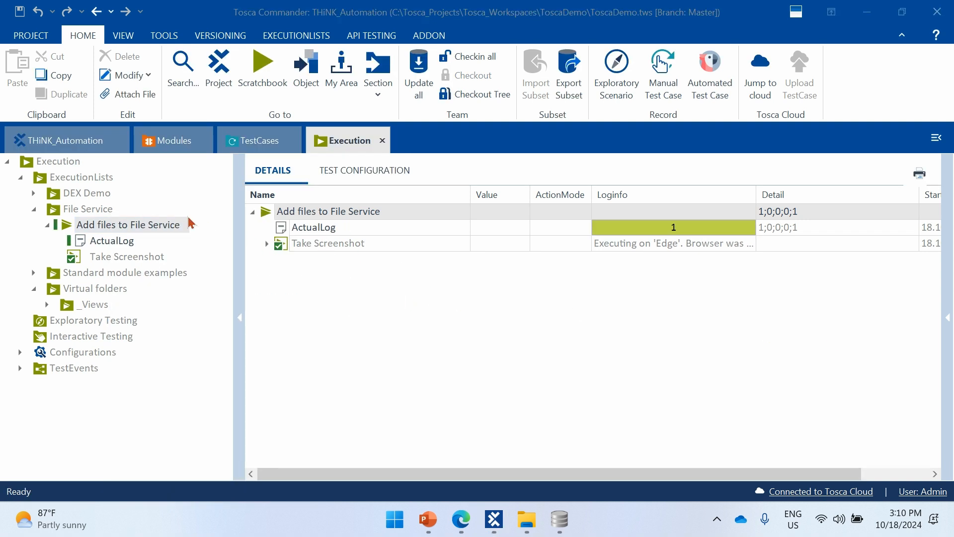
Run the Add files to File Service execution list again and close the Google tab in Edge
{"action": "right_click", "coordinate": [175, 227]}
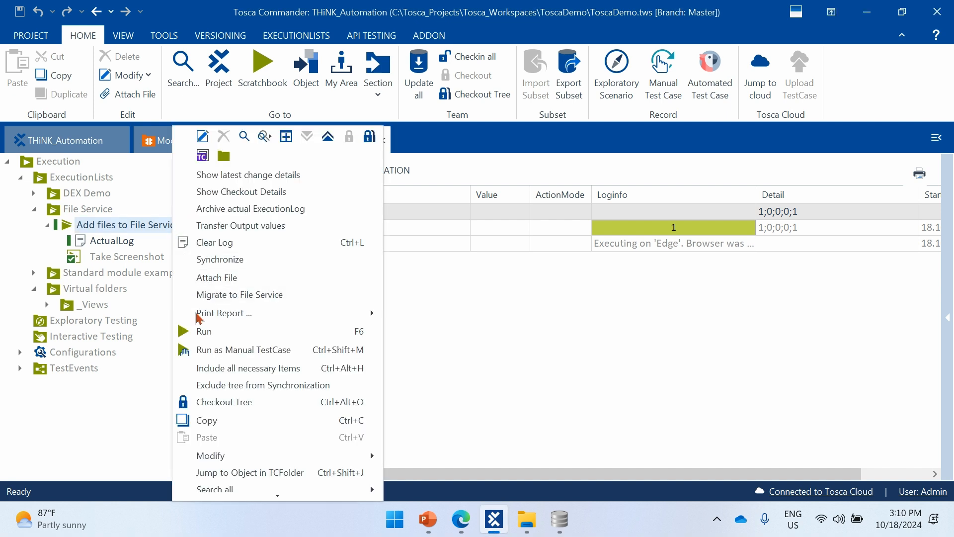
{"action": "left_click", "coordinate": [205, 331]}
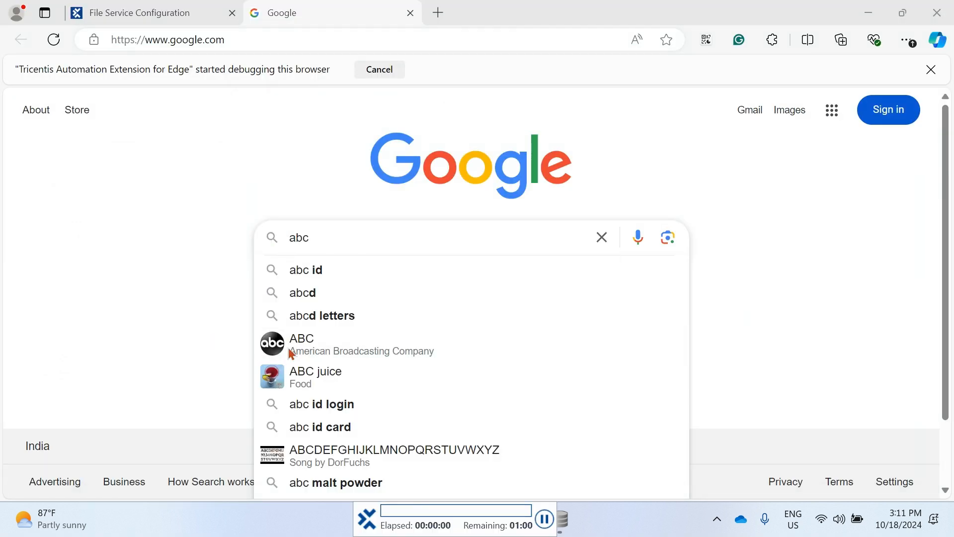
{"action": "left_click", "coordinate": [410, 13]}
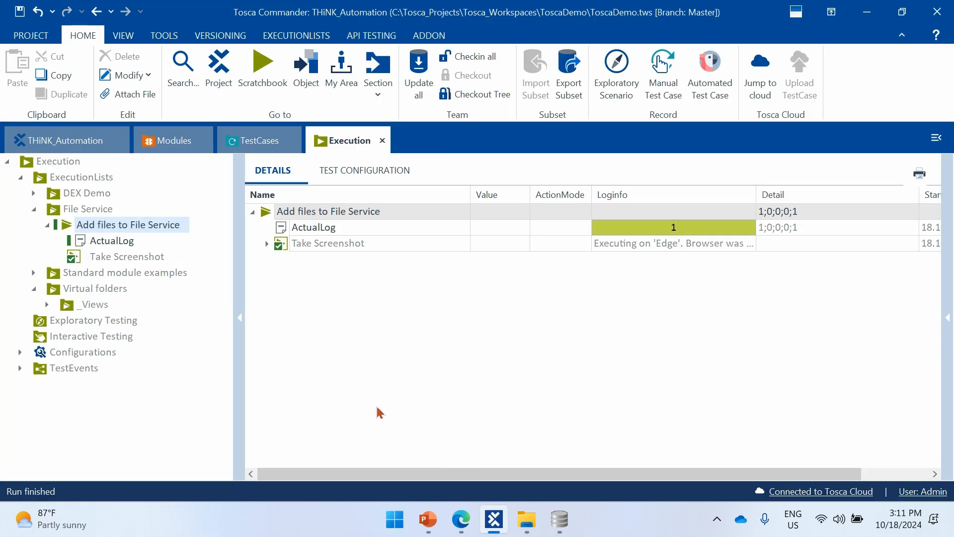
Expand the 15:11:02 log of Take Screenshot and read the full detail text of its TBox Take Screenshot step
{"action": "left_click", "coordinate": [326, 329]}
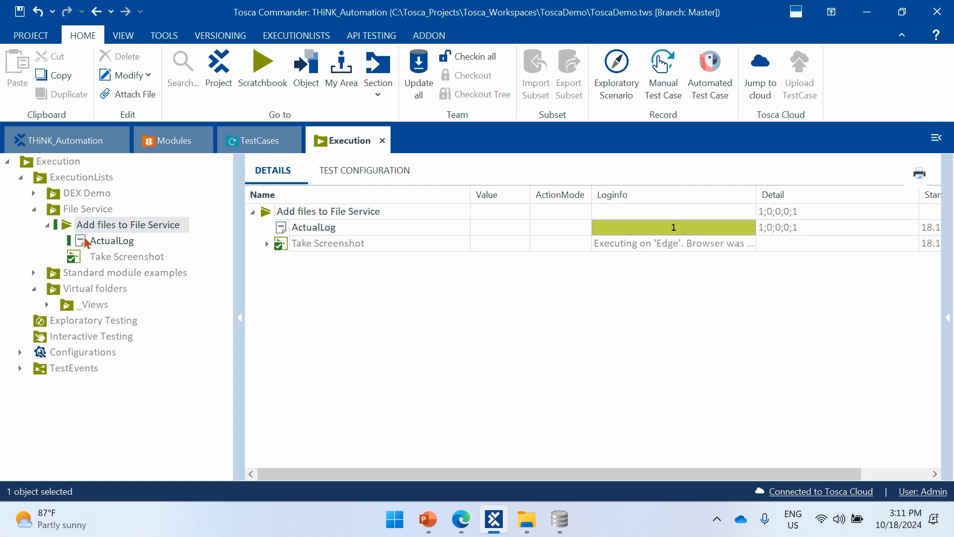
{"action": "left_click", "coordinate": [268, 243]}
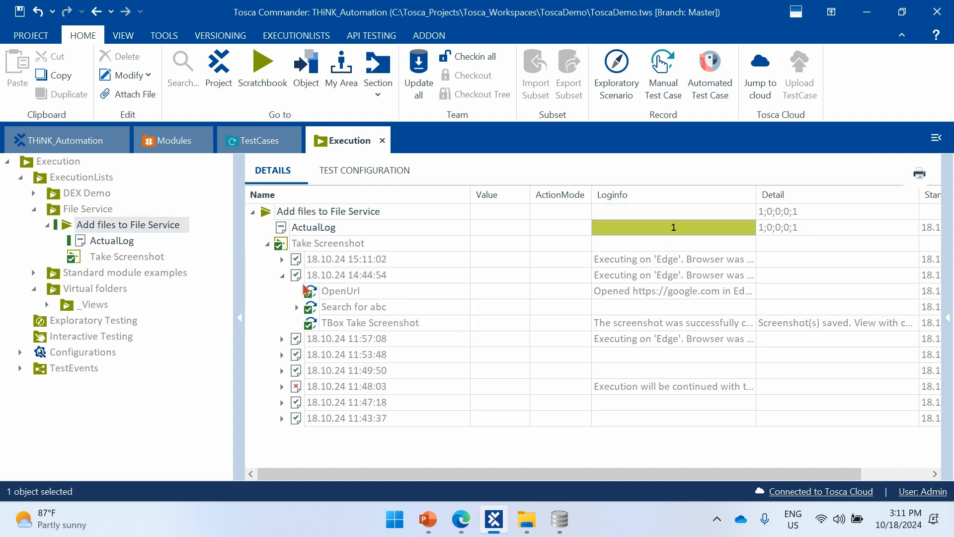
{"action": "left_click", "coordinate": [282, 275]}
{"action": "left_click", "coordinate": [282, 259]}
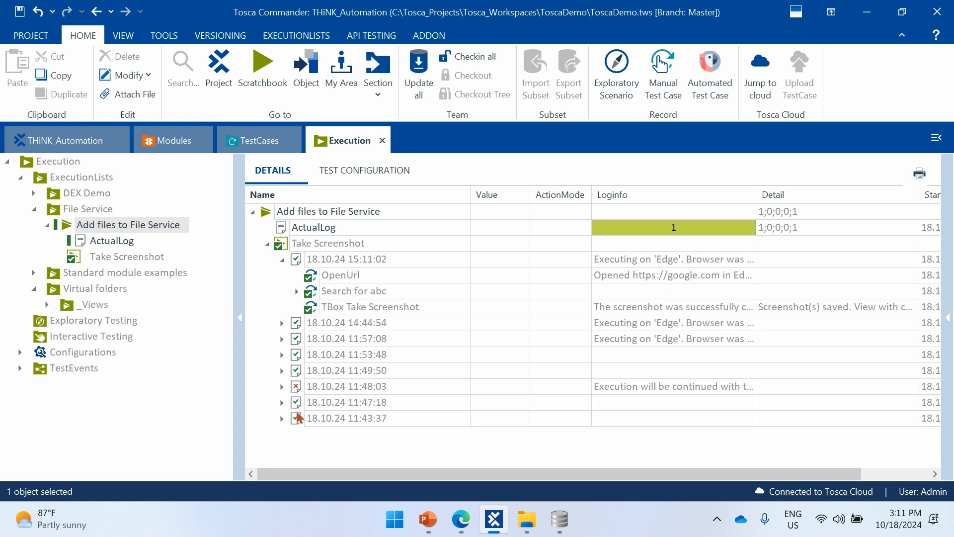
{"action": "left_click", "coordinate": [848, 307]}
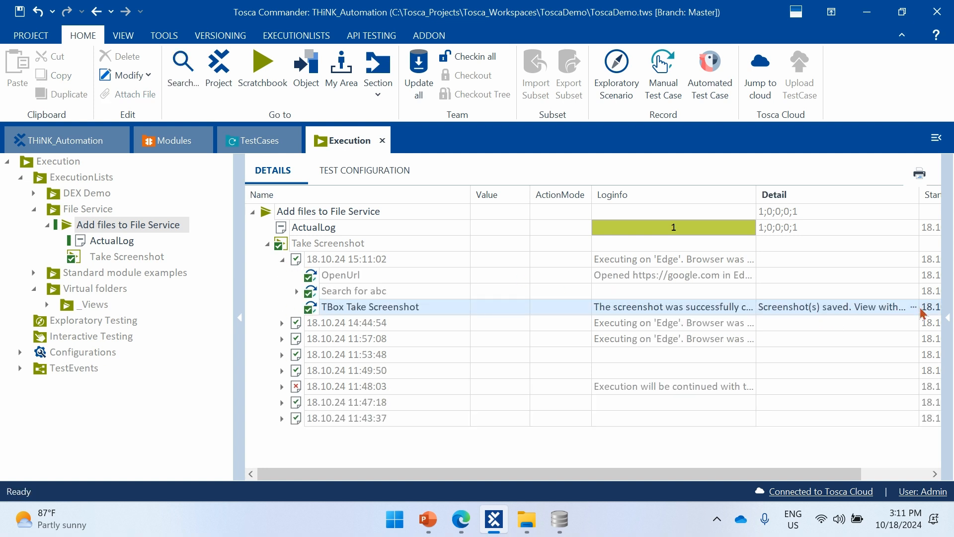
{"action": "left_click", "coordinate": [914, 307]}
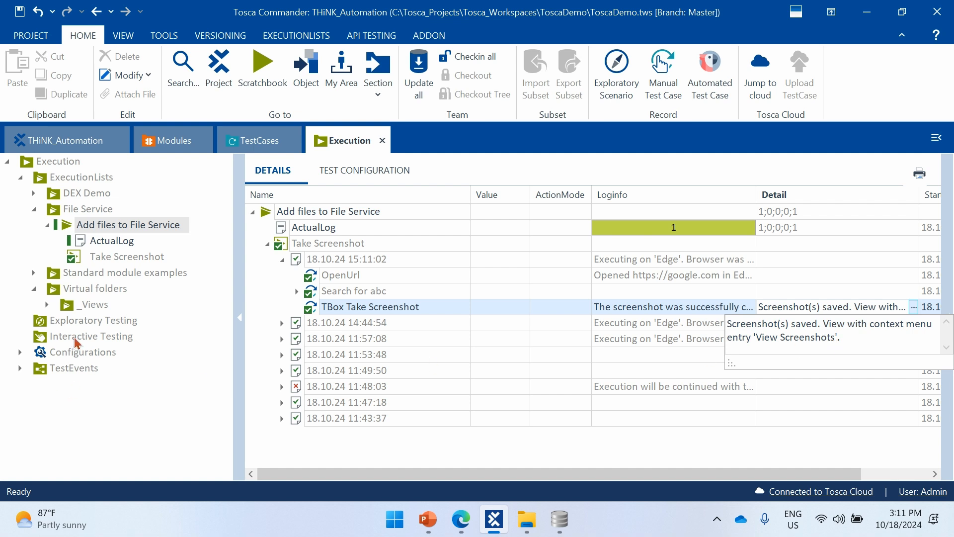
{"action": "left_click", "coordinate": [278, 292]}
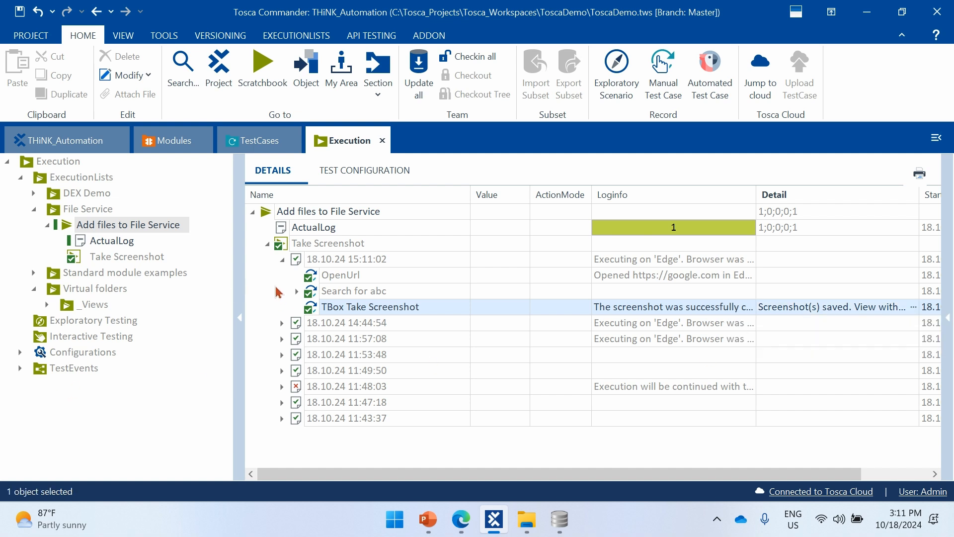
List all references of the 15:11:02 execution log, undock the search window and widen its Type column
{"action": "right_click", "coordinate": [371, 261]}
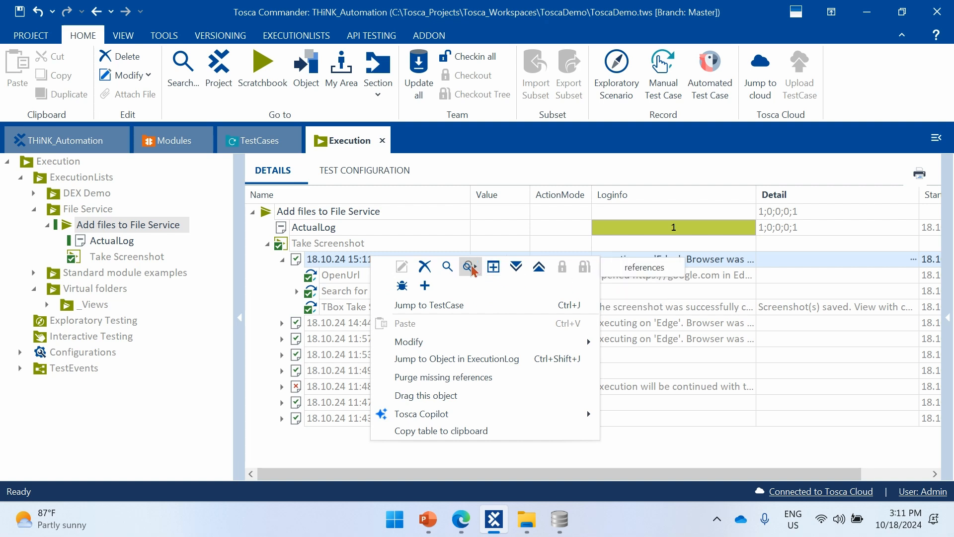
{"action": "left_click", "coordinate": [634, 269]}
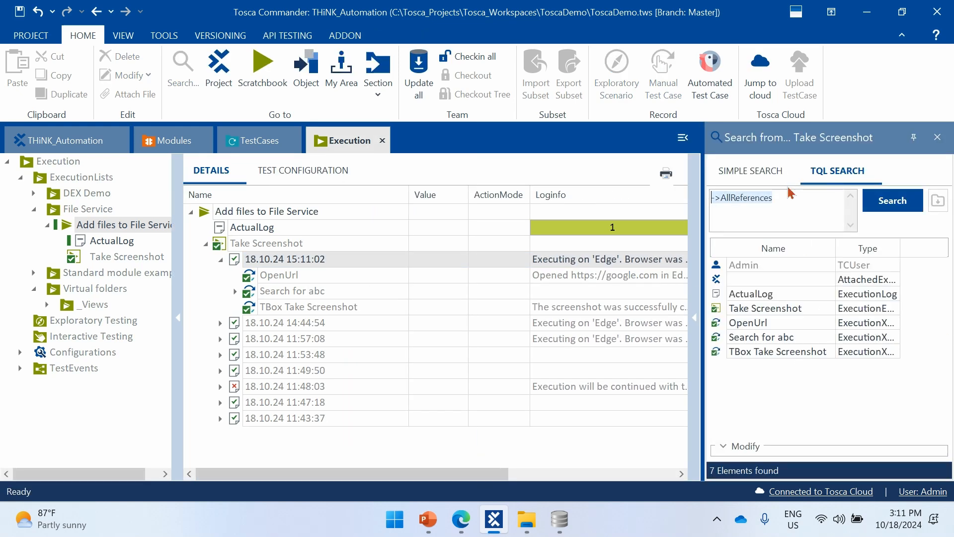
{"action": "left_click_drag", "start_coordinate": [785, 140], "coordinate": [519, 122]}
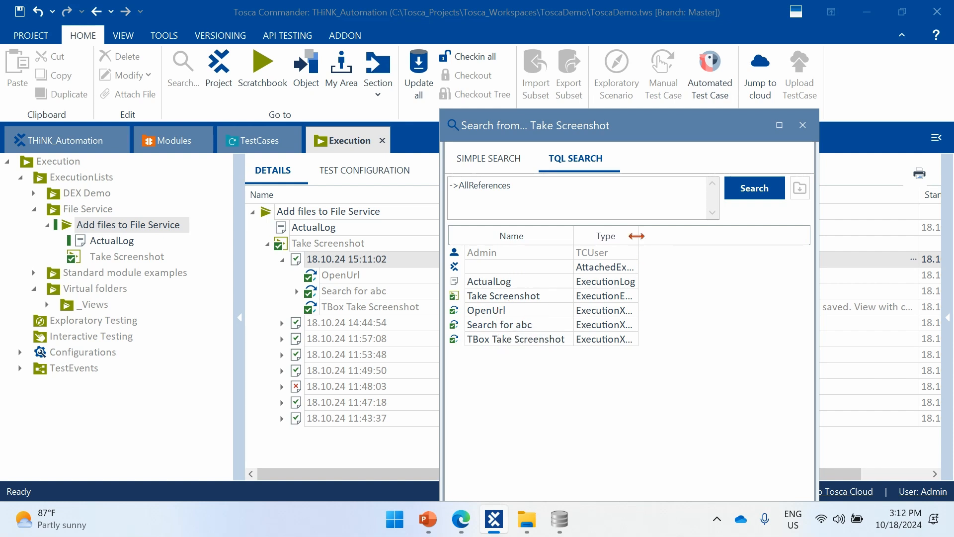
{"action": "left_click_drag", "start_coordinate": [636, 236], "coordinate": [736, 236]}
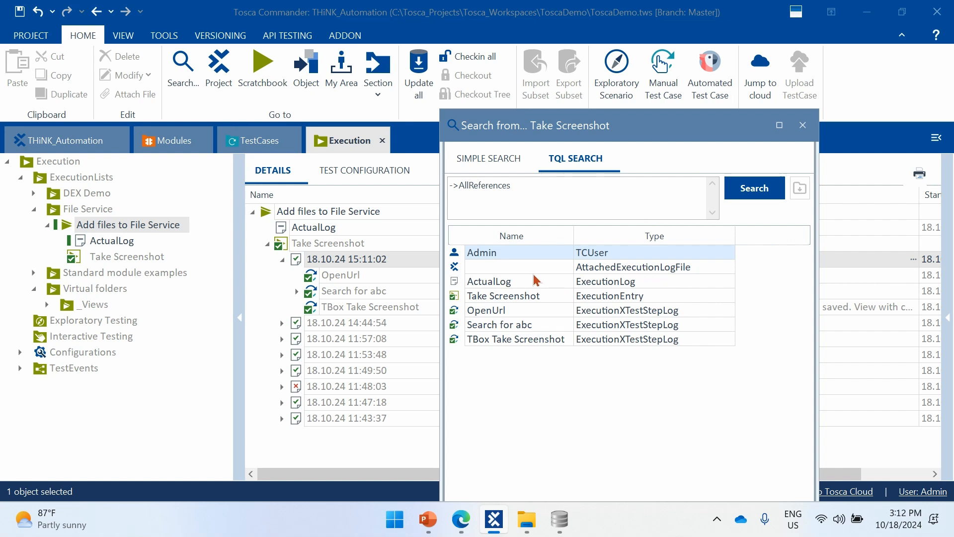
Open the AttachedExecutionLogFile from the references, close the search window and collapse the Take Screenshot entry
{"action": "right_click", "coordinate": [548, 270]}
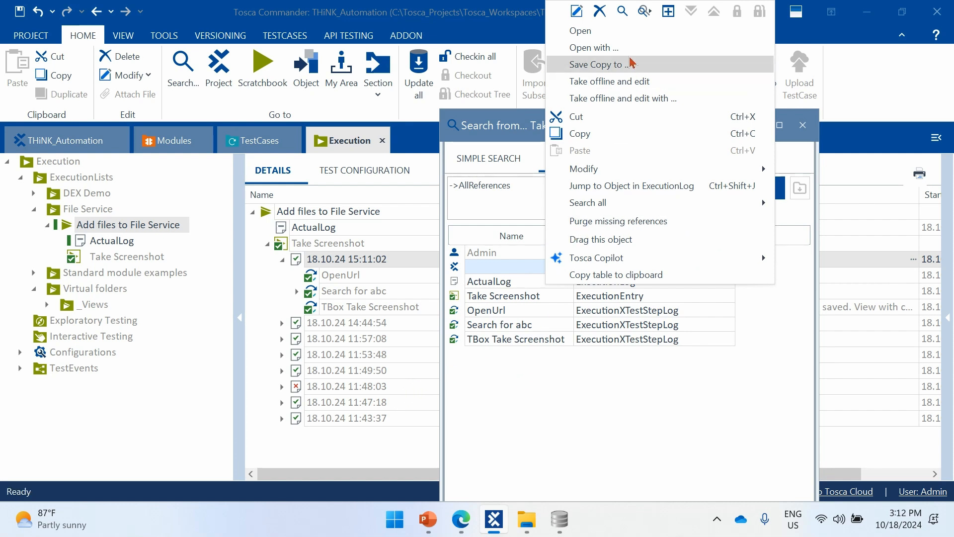
{"action": "left_click", "coordinate": [614, 35]}
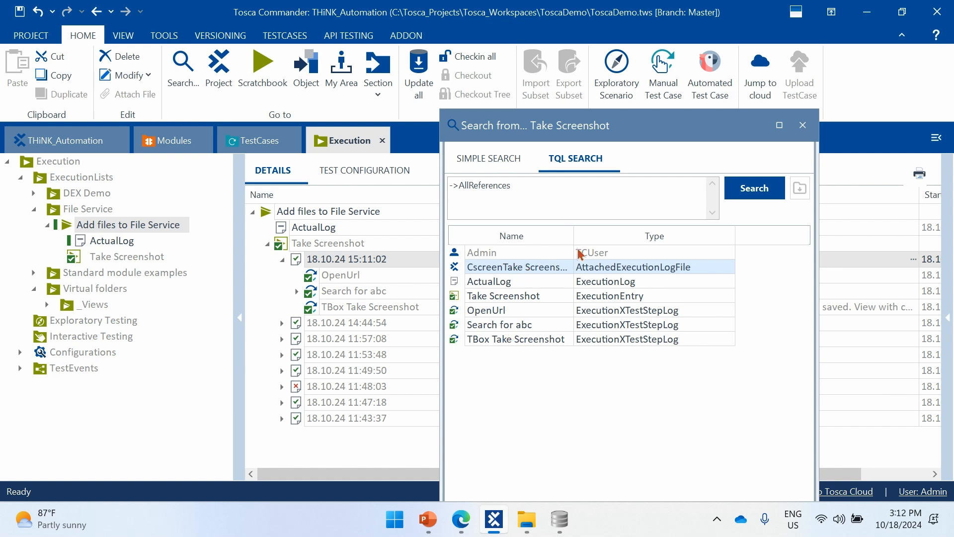
{"action": "left_click", "coordinate": [803, 126]}
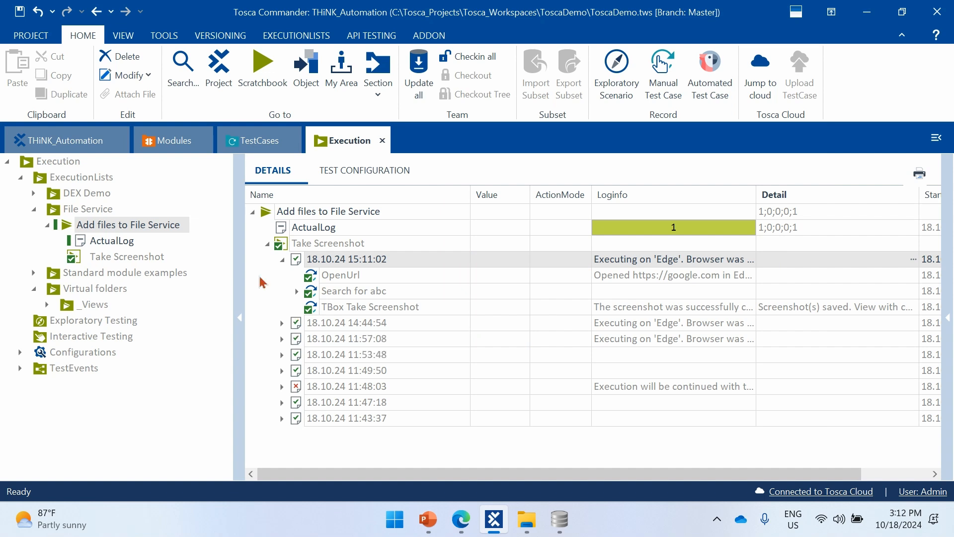
{"action": "left_click", "coordinate": [267, 244]}
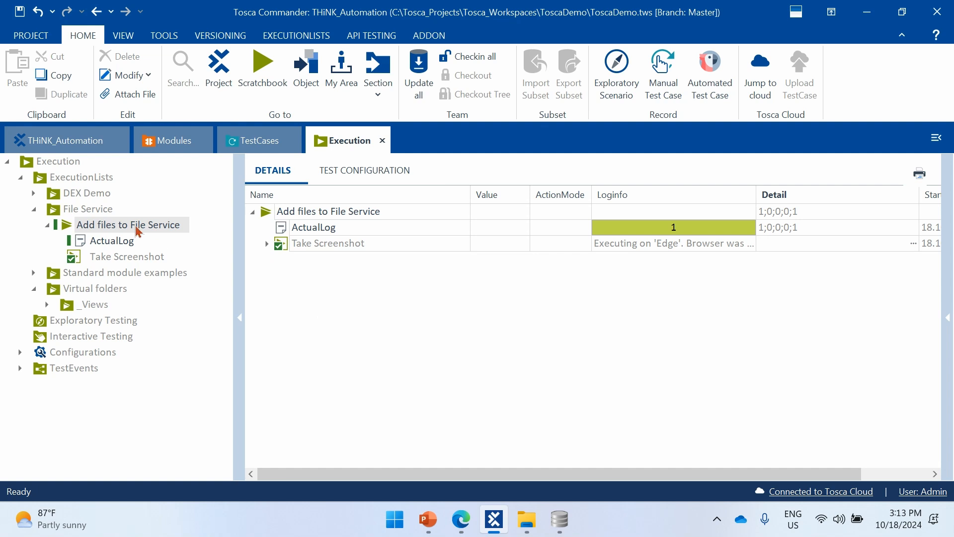
Check the Migrate to File Service option on the 00. Import and Modules folders of the THiNK_Automation project
{"action": "left_click", "coordinate": [58, 148]}
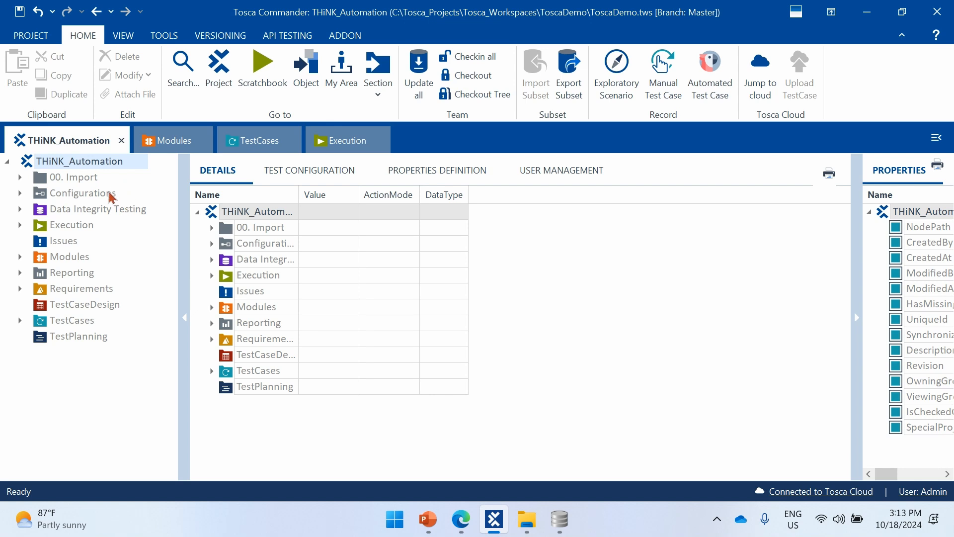
{"action": "right_click", "coordinate": [89, 180]}
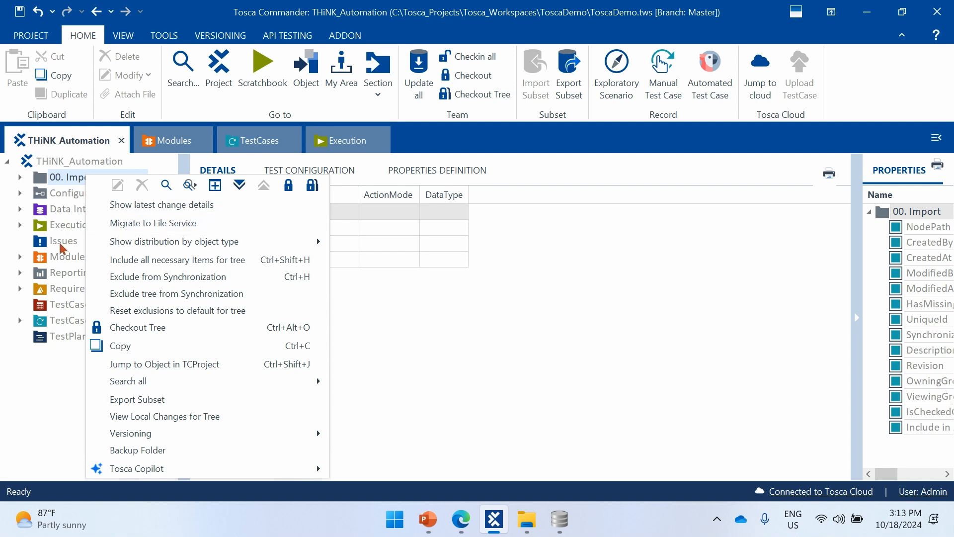
{"action": "left_click", "coordinate": [66, 258]}
{"action": "right_click", "coordinate": [66, 259]}
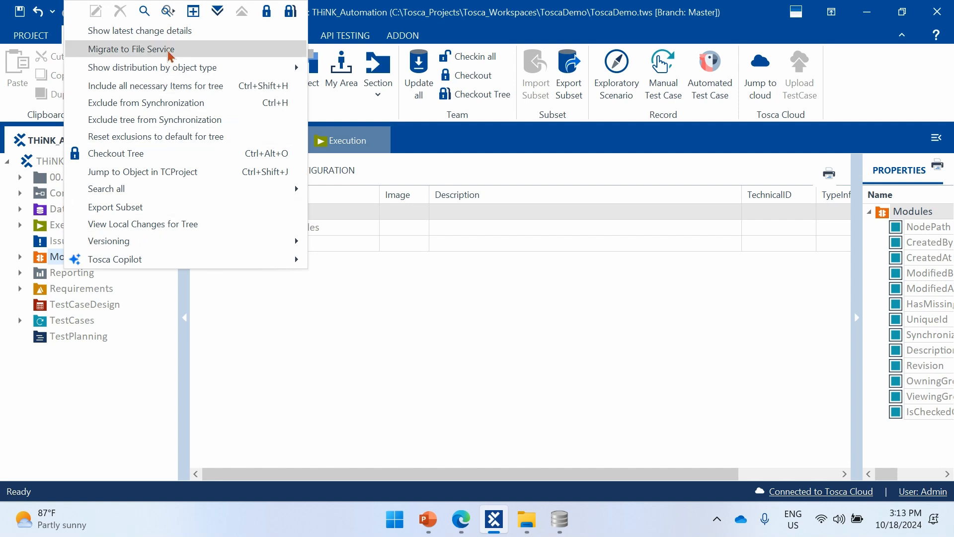
{"action": "left_click", "coordinate": [115, 385]}
Return to the Execution section and review the commands available for the Add files to File Service execution list
{"action": "left_click", "coordinate": [323, 148]}
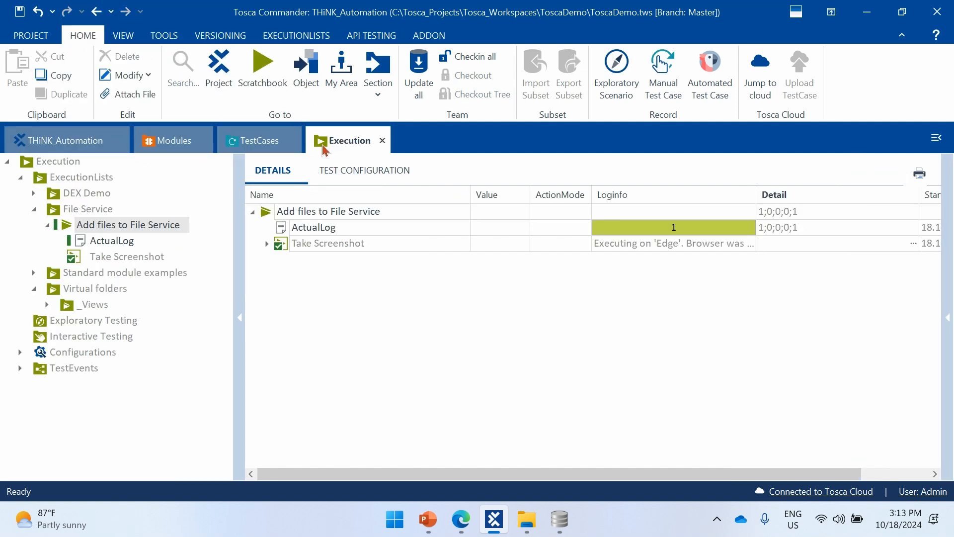
{"action": "right_click", "coordinate": [121, 229]}
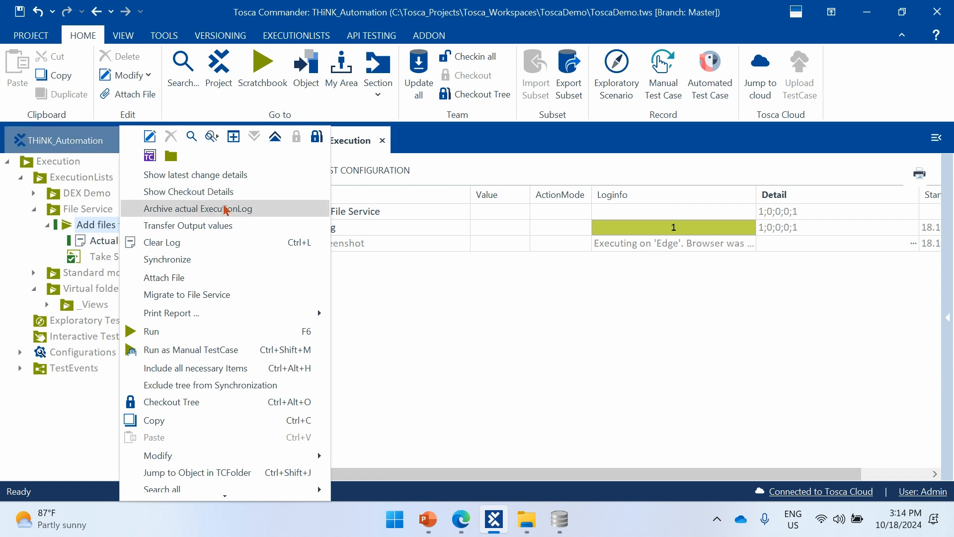
{"action": "left_click", "coordinate": [464, 332]}
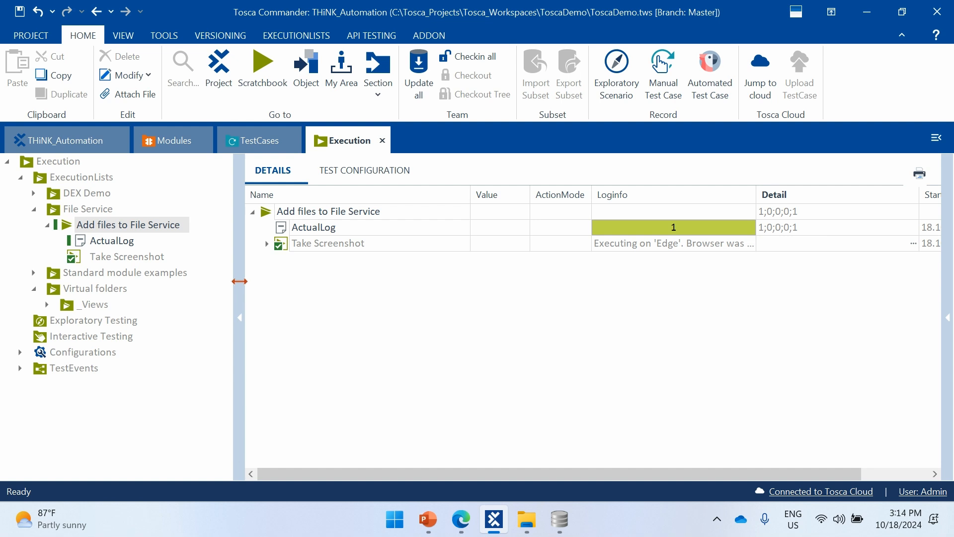
Switch to Edge and view the File Service Configuration page
{"action": "left_click", "coordinate": [471, 523]}
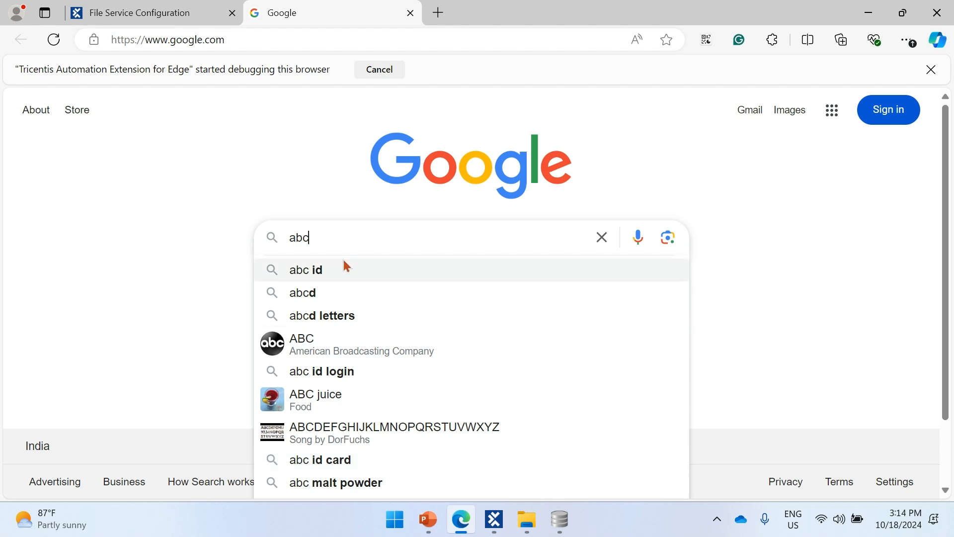
{"action": "left_click", "coordinate": [172, 15]}
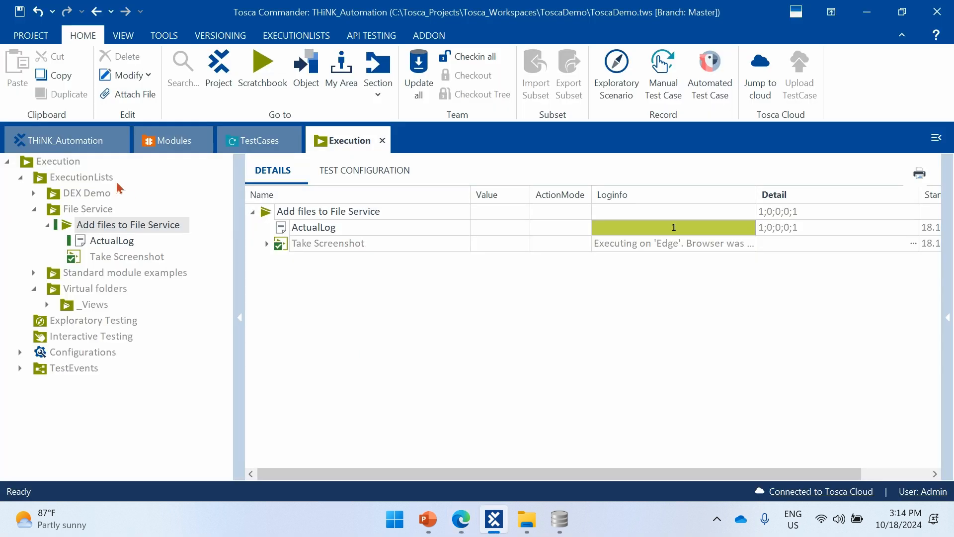
Switch back to Tosca Commander and show the File Service commands available for the THiNK_Automation project root
{"action": "left_click", "coordinate": [88, 145]}
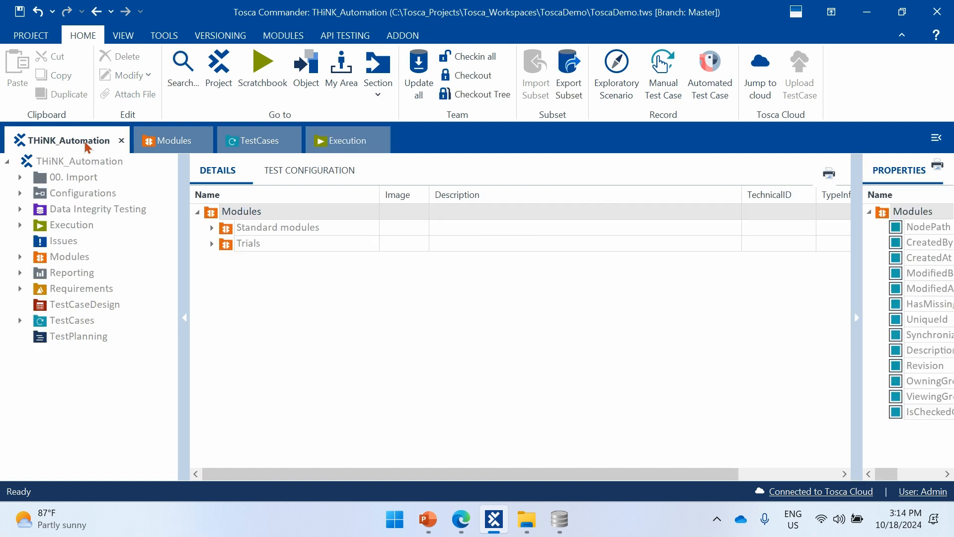
{"action": "left_click", "coordinate": [104, 164]}
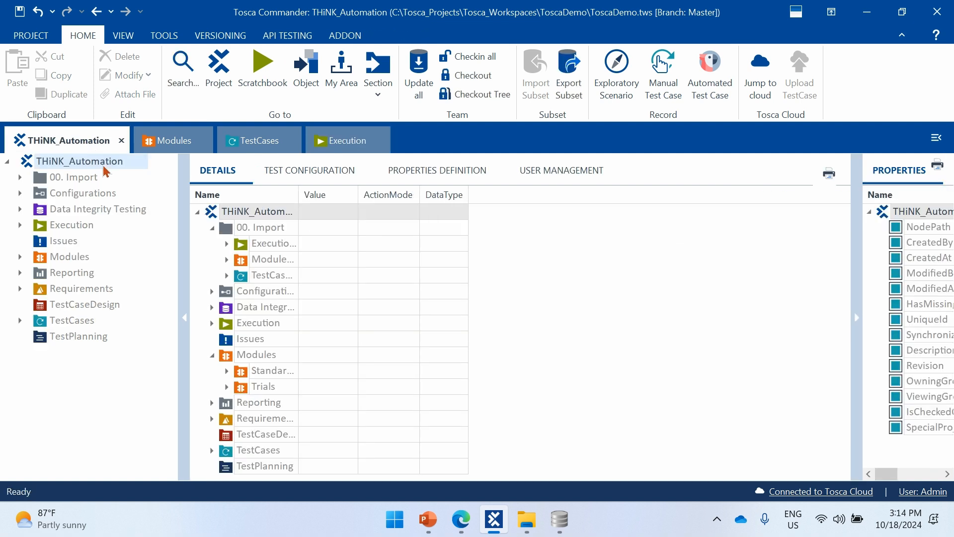
{"action": "right_click", "coordinate": [105, 171]}
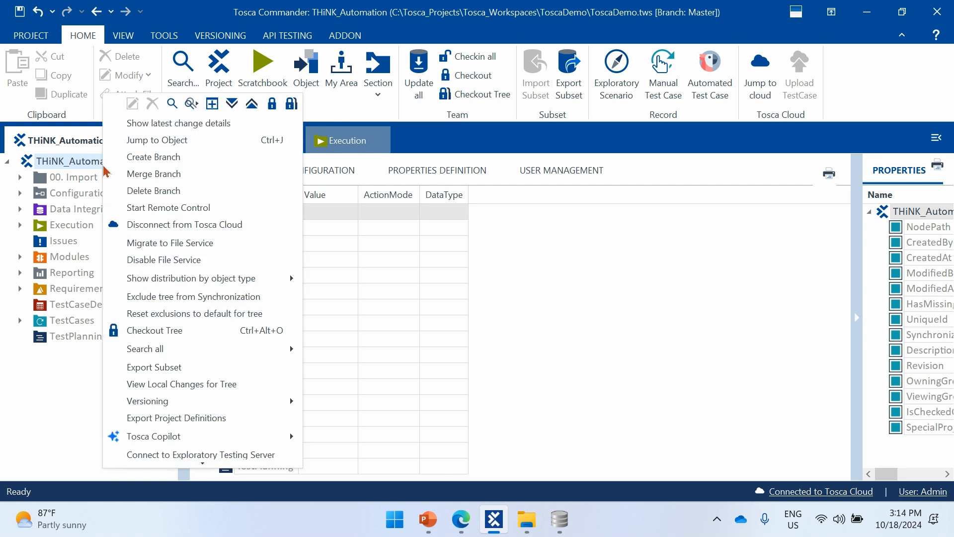